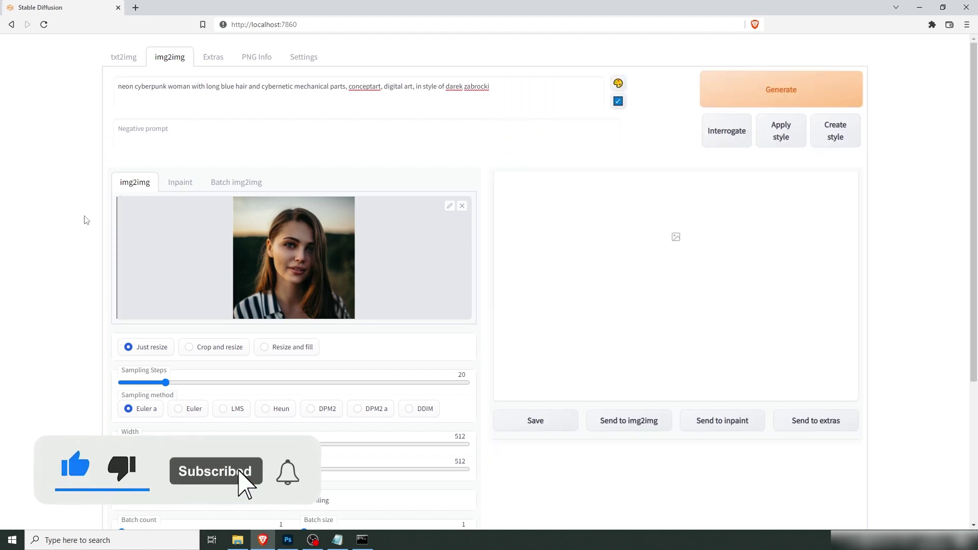
# Raise Sampling Steps to 50, choose the LMS sampler, and drag CFG Scale down to 1
pyautogui.scroll(-1, 97, 244)
pyautogui.moveTo(165, 332); pyautogui.dragTo(236, 335)
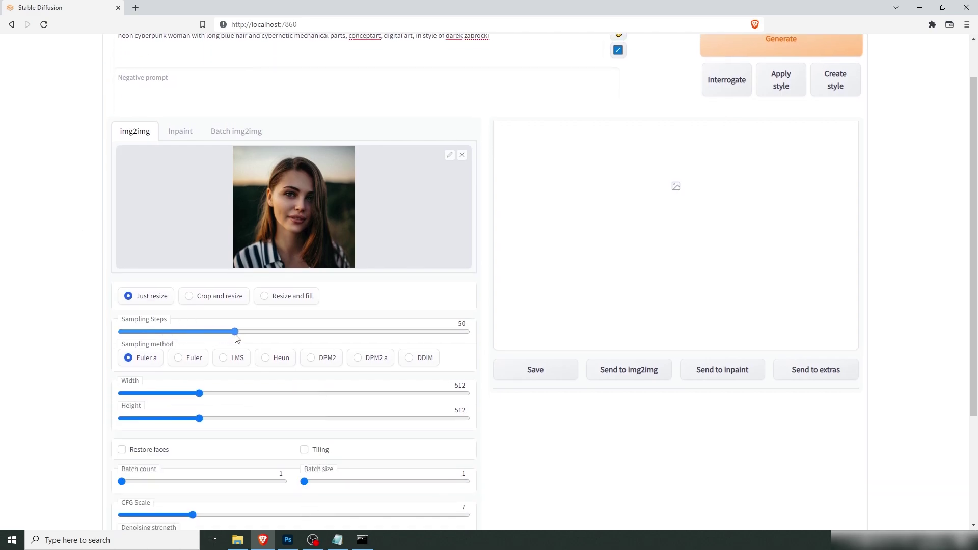
pyautogui.click(224, 358)
pyautogui.scroll(-2, 164, 339)
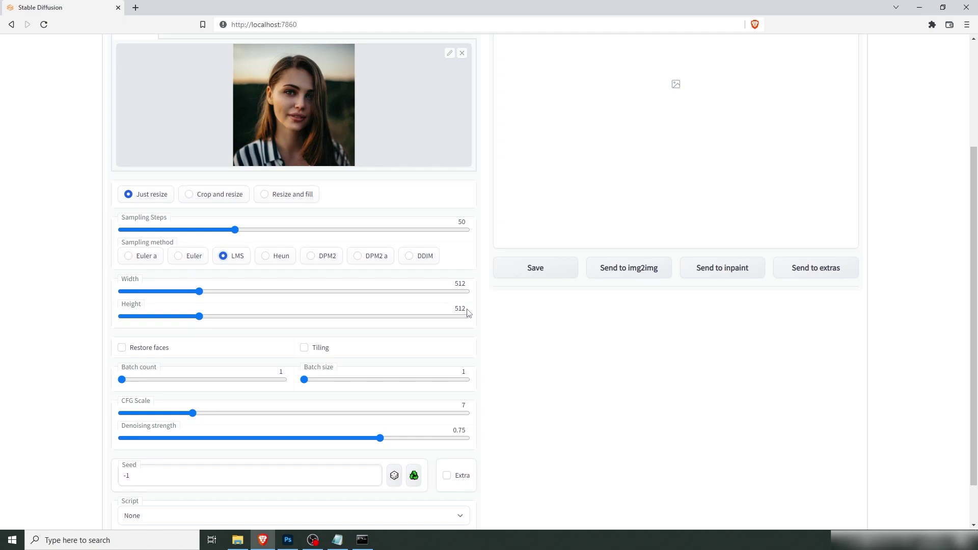
pyautogui.scroll(-1, 156, 324)
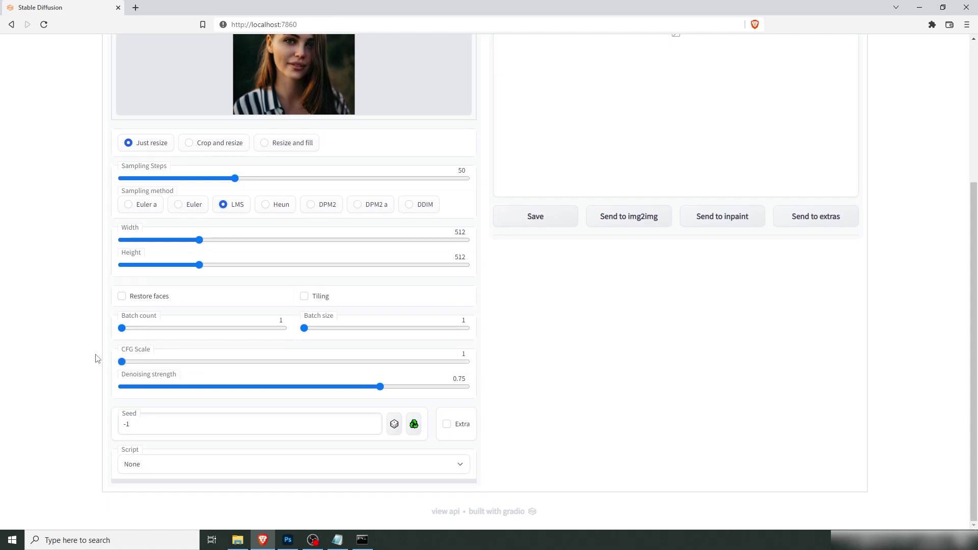
# Generate from the photo at CFG scale 1 and enlarge the result to inspect it
pyautogui.scroll(4, 93, 356)
pyautogui.click(815, 101)
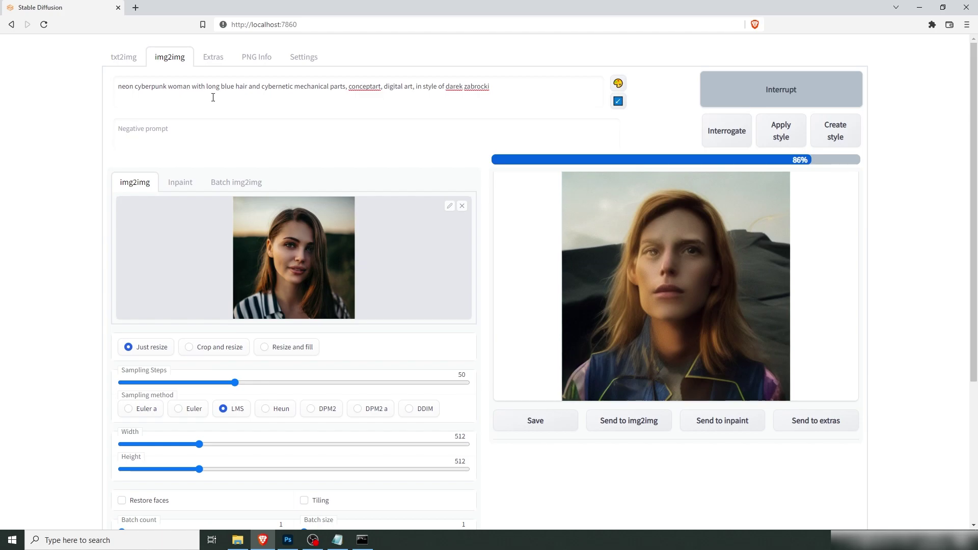
pyautogui.click(561, 239)
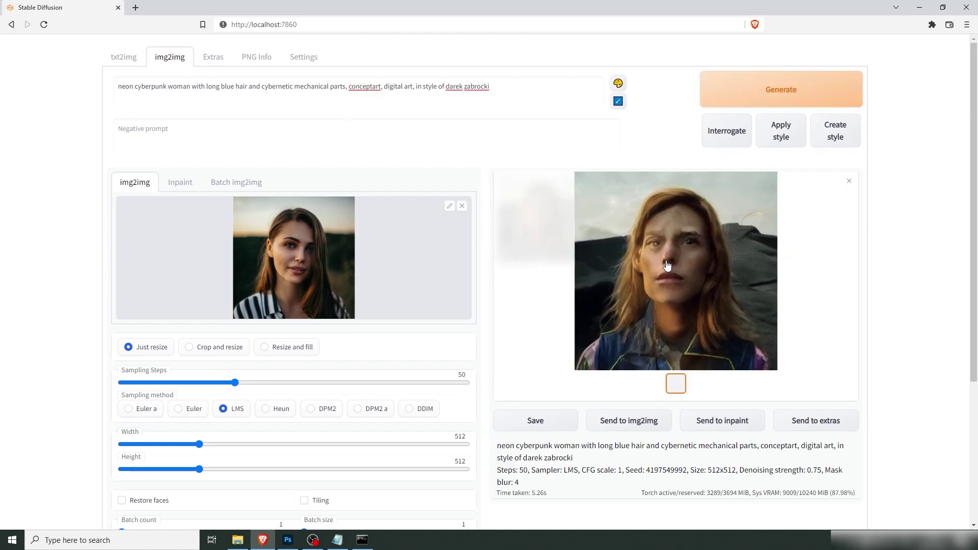
# Raise CFG scale to 30 and generate again for a neon cyberpunk portrait
pyautogui.scroll(-4, 668, 265)
pyautogui.moveTo(122, 362); pyautogui.dragTo(531, 389)
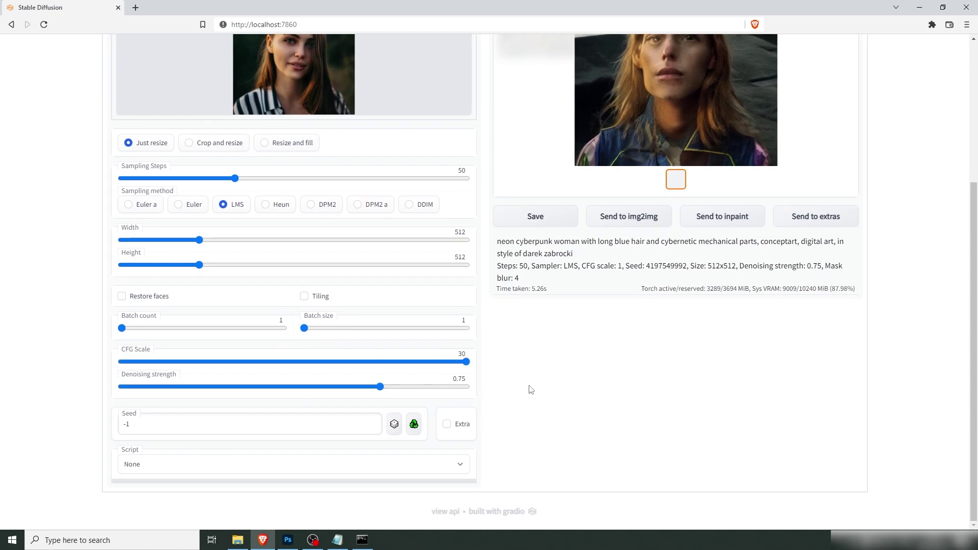
pyautogui.scroll(4, 597, 328)
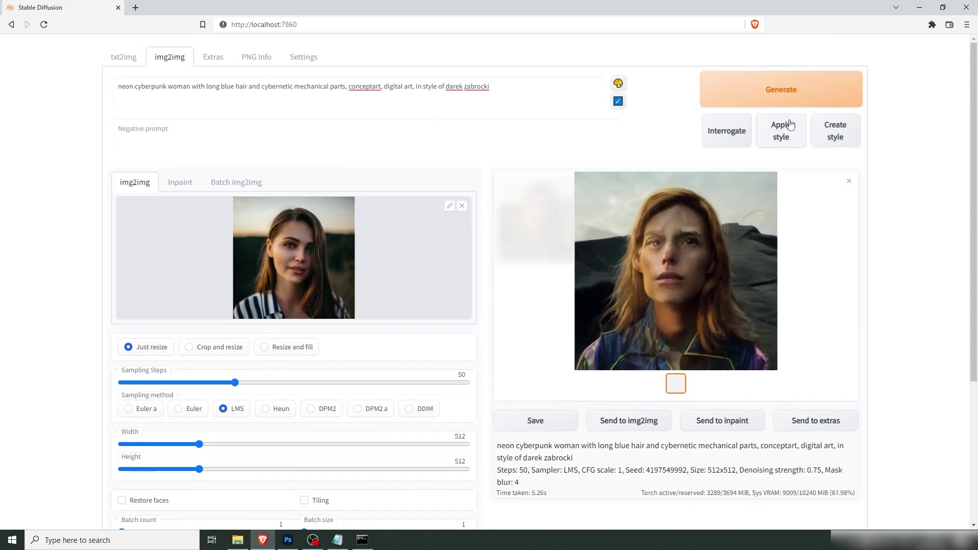
pyautogui.click(802, 100)
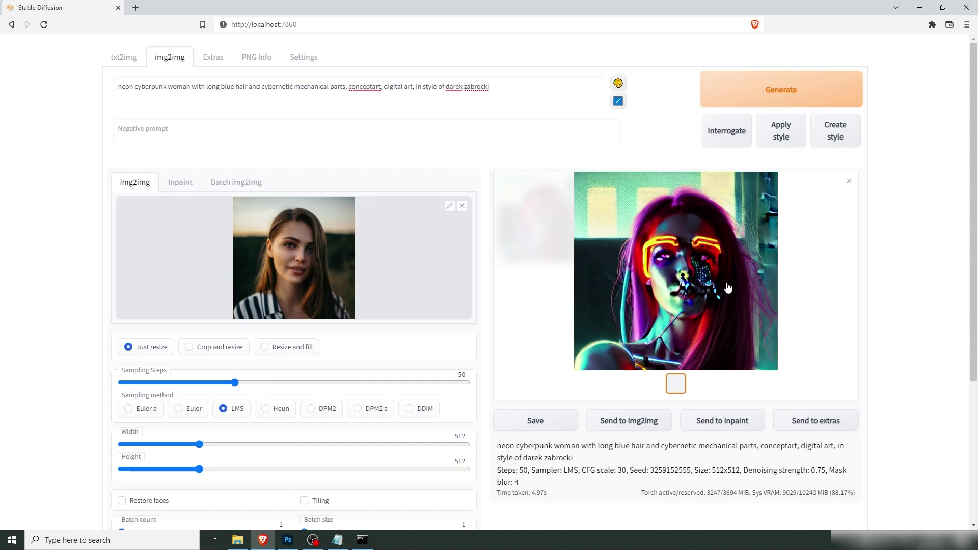
# Lower CFG Scale to 10 and drag Denoising strength down to 0
pyautogui.scroll(-4, 727, 288)
pyautogui.moveTo(270, 361); pyautogui.dragTo(228, 362)
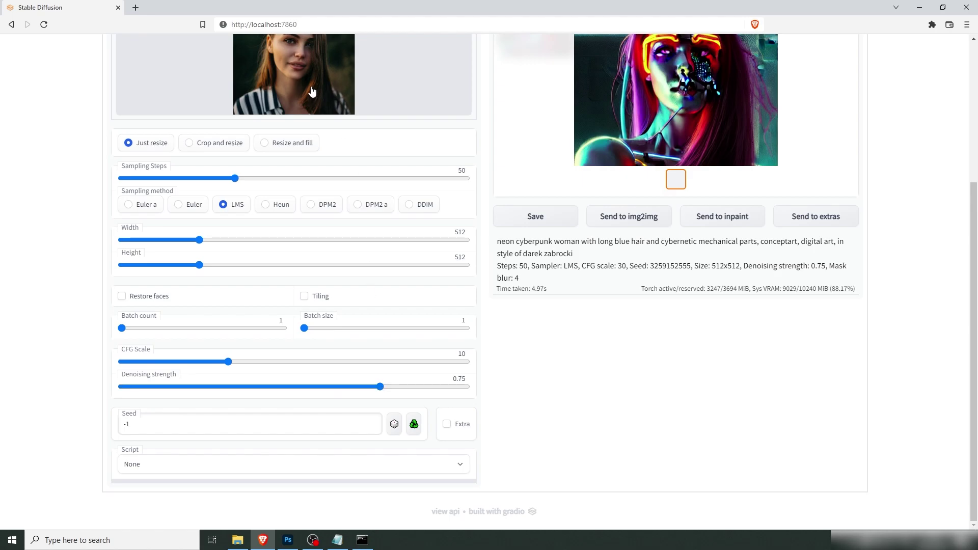
pyautogui.scroll(1, 312, 91)
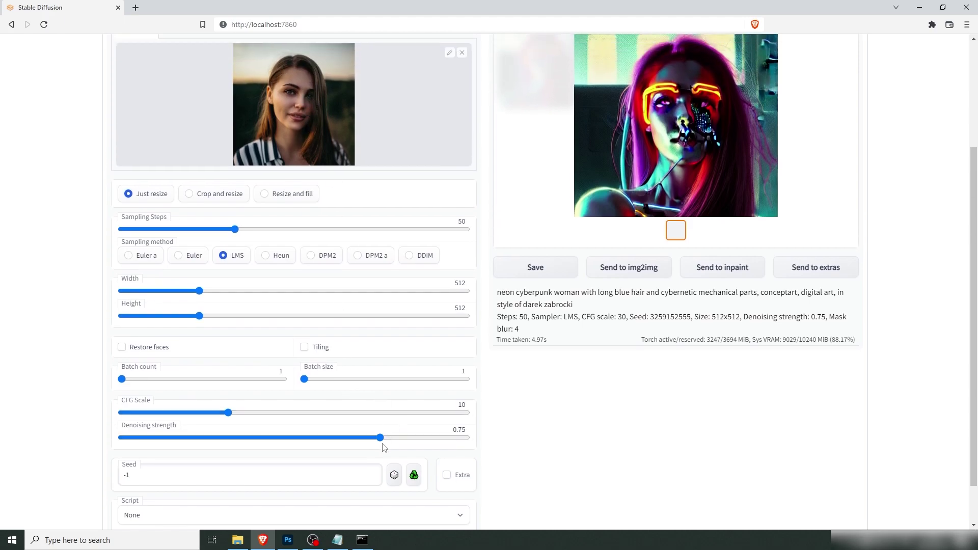
pyautogui.moveTo(383, 444); pyautogui.dragTo(120, 442)
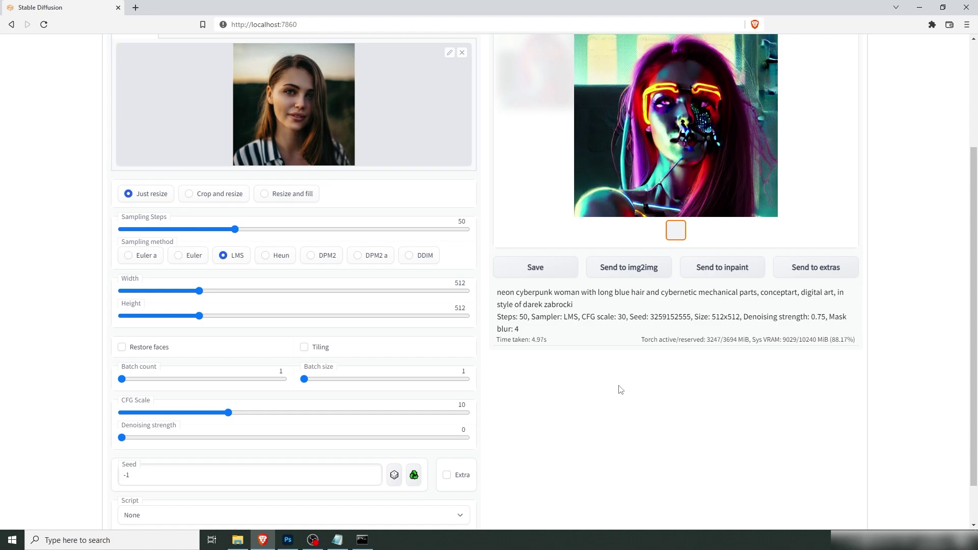
pyautogui.scroll(3, 619, 388)
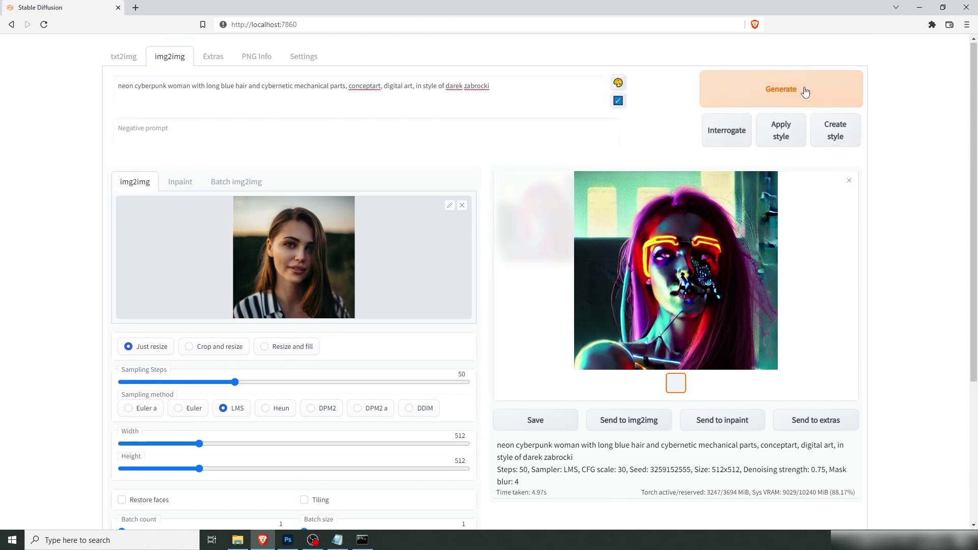
# Generate at denoising strength 0, then raise it to 1 and generate again
pyautogui.click(783, 93)
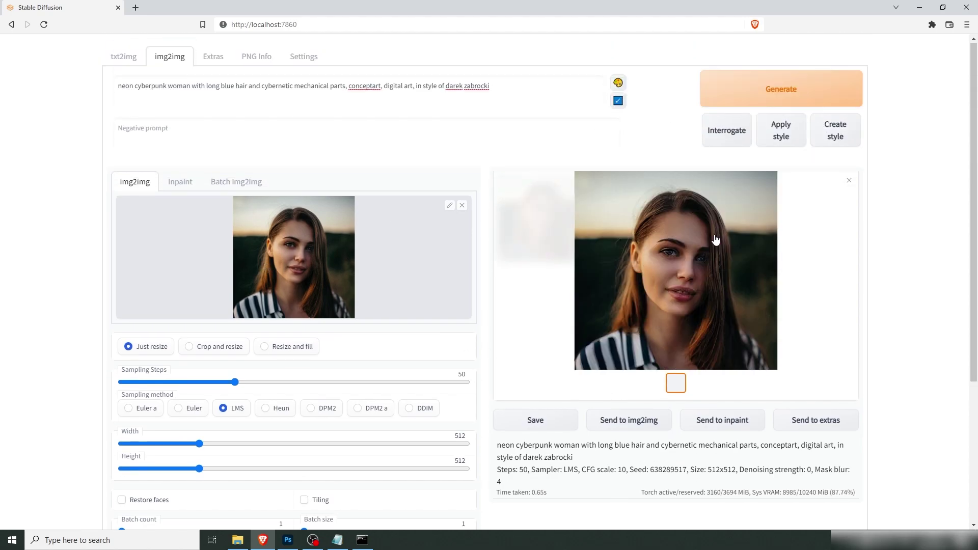
pyautogui.scroll(-4, 716, 238)
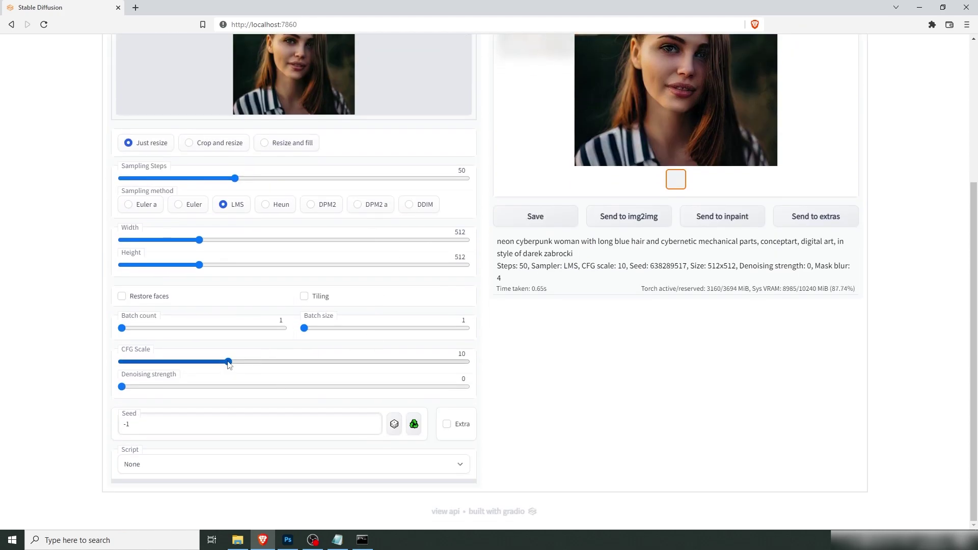
pyautogui.moveTo(121, 388); pyautogui.dragTo(545, 378)
pyautogui.scroll(4, 634, 343)
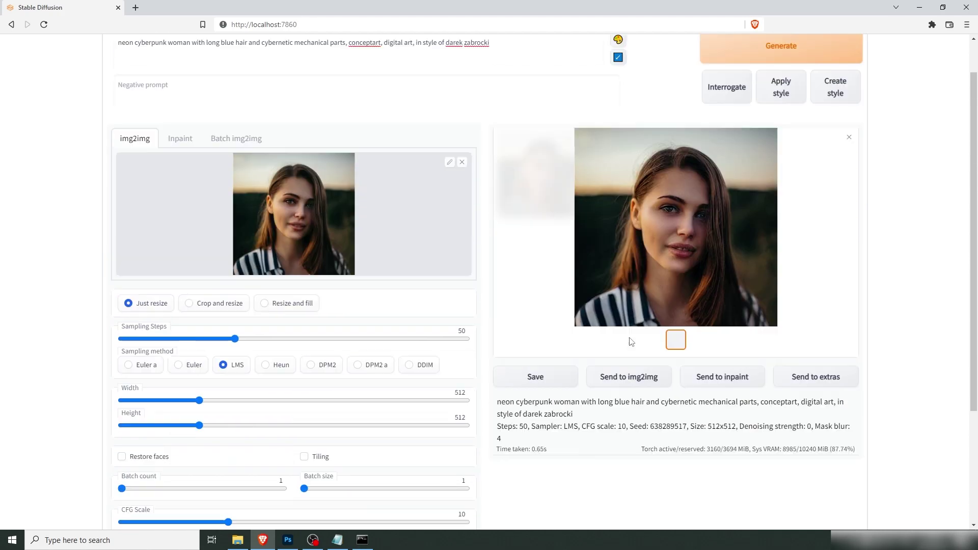
pyautogui.click(774, 88)
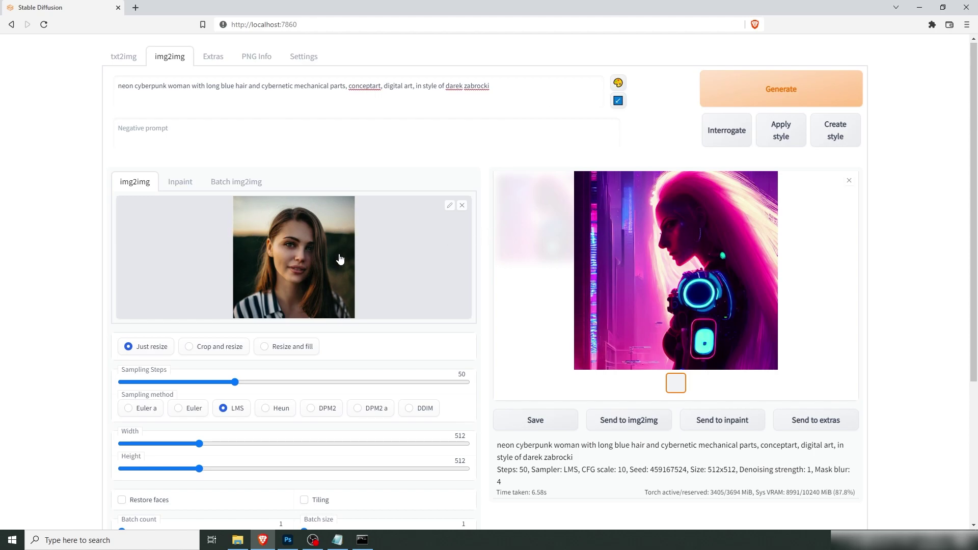
# Set Denoising strength to 0.65 and Batch count to 4, then generate four portraits
pyautogui.scroll(-4, 340, 259)
pyautogui.click(334, 388)
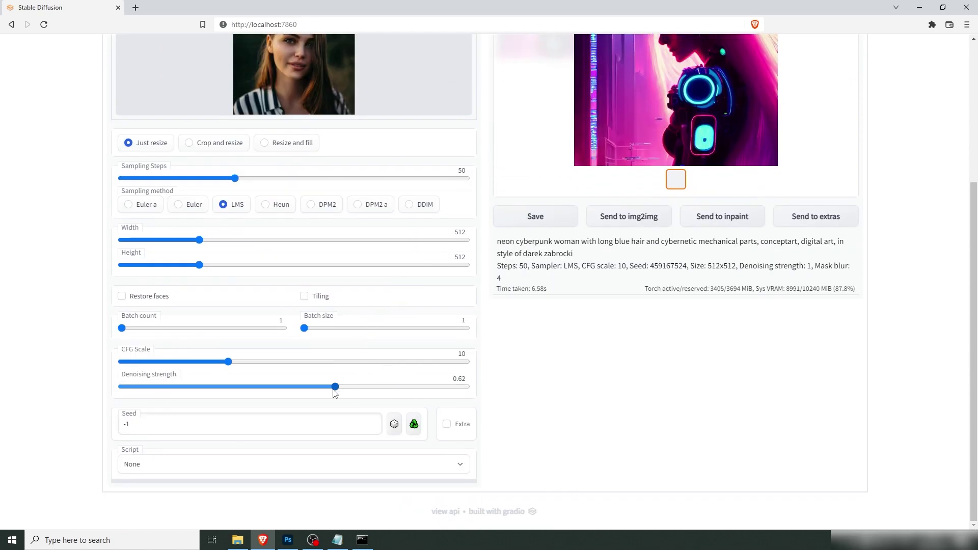
pyautogui.moveTo(333, 390)
pyautogui.mouseDown()
pyautogui.moveTo(323, 389)
pyautogui.moveTo(346, 390)
pyautogui.mouseUp()
pyautogui.moveTo(122, 328); pyautogui.dragTo(154, 328)
pyautogui.scroll(4, 590, 374)
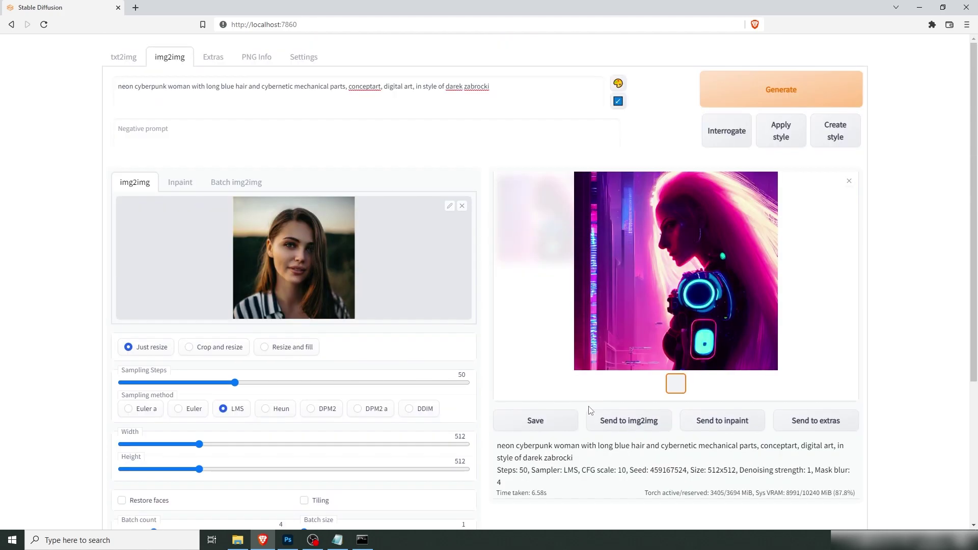
pyautogui.click(792, 88)
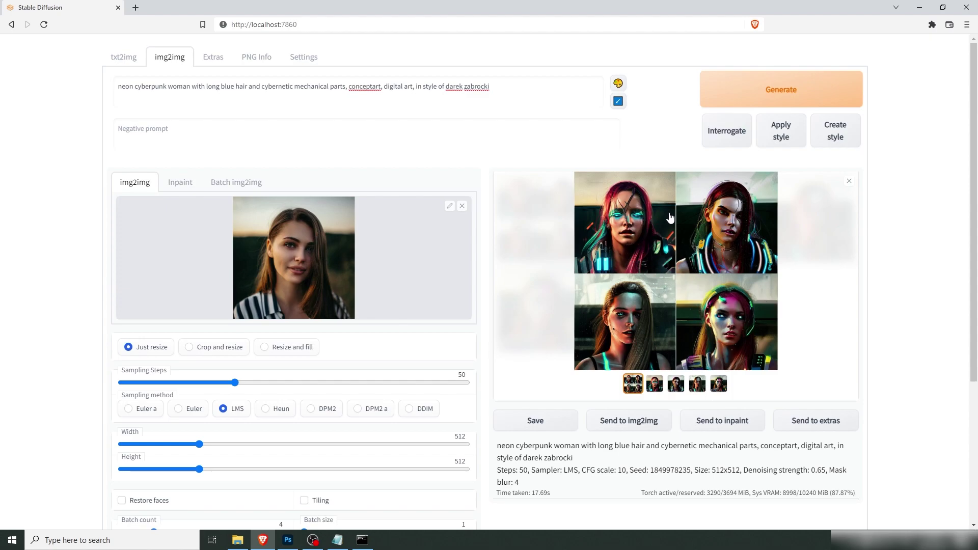
# Review the four-image grid, then drag the fourth headset portrait into the img2img source box
pyautogui.click(764, 297)
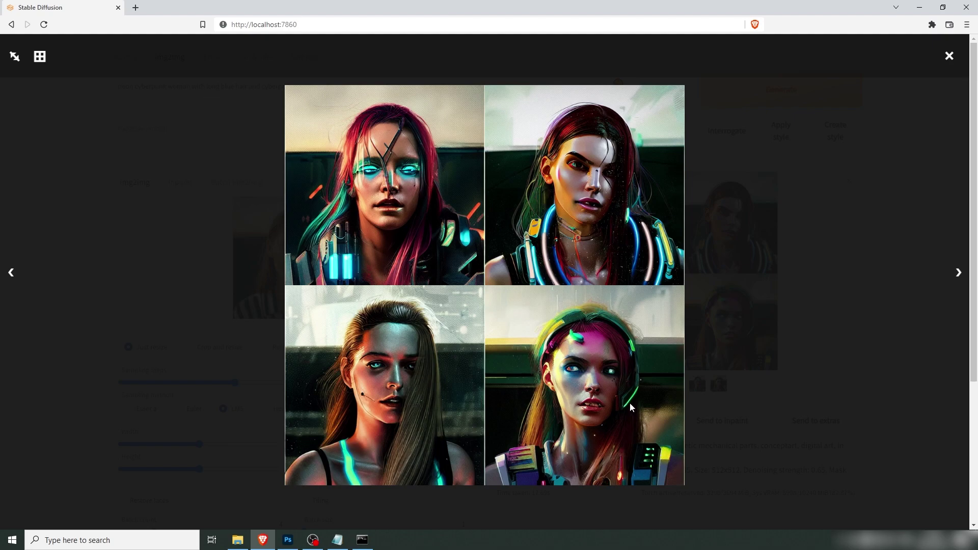
pyautogui.click(843, 338)
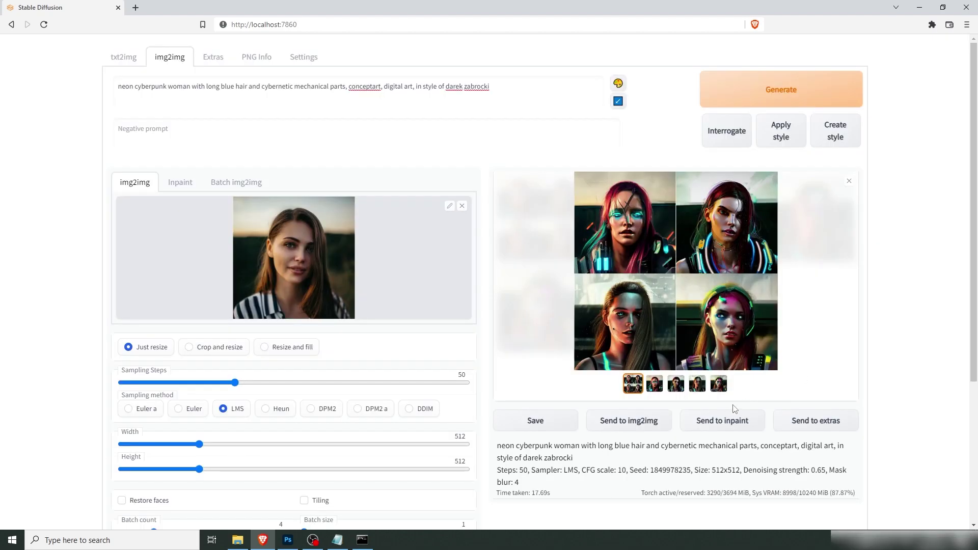
pyautogui.click(719, 384)
pyautogui.moveTo(688, 242); pyautogui.dragTo(287, 246)
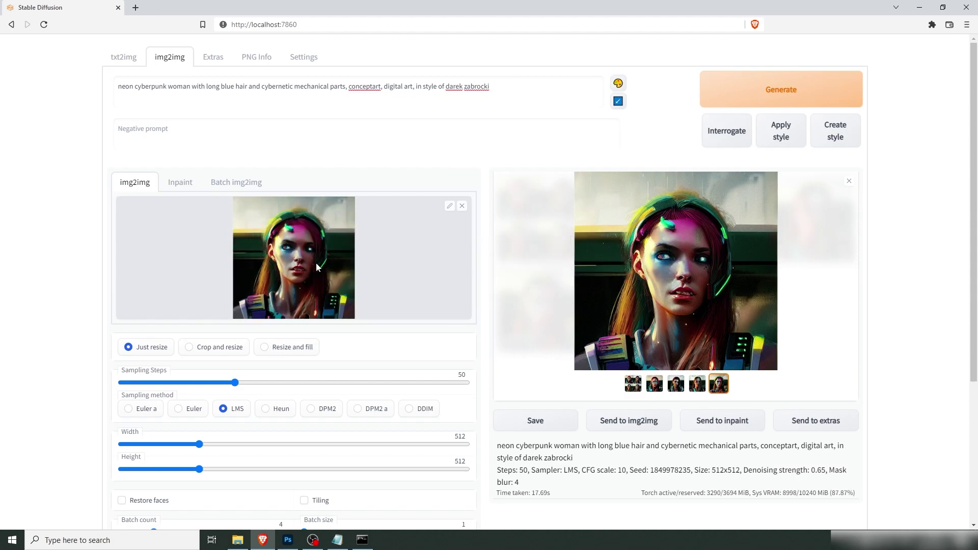
# Wrap 'with long blue hair' in double parentheses in the prompt and generate again
pyautogui.click(193, 87)
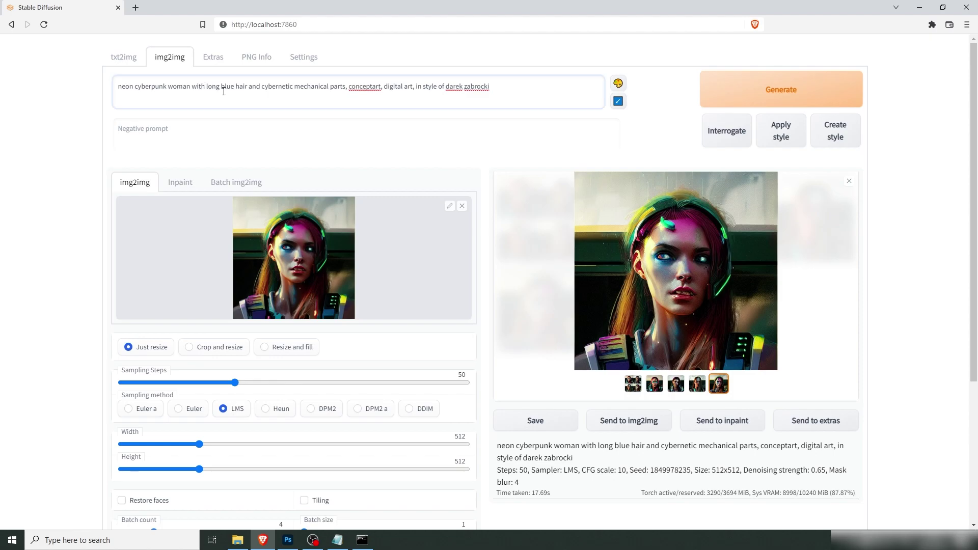
pyautogui.write('((')
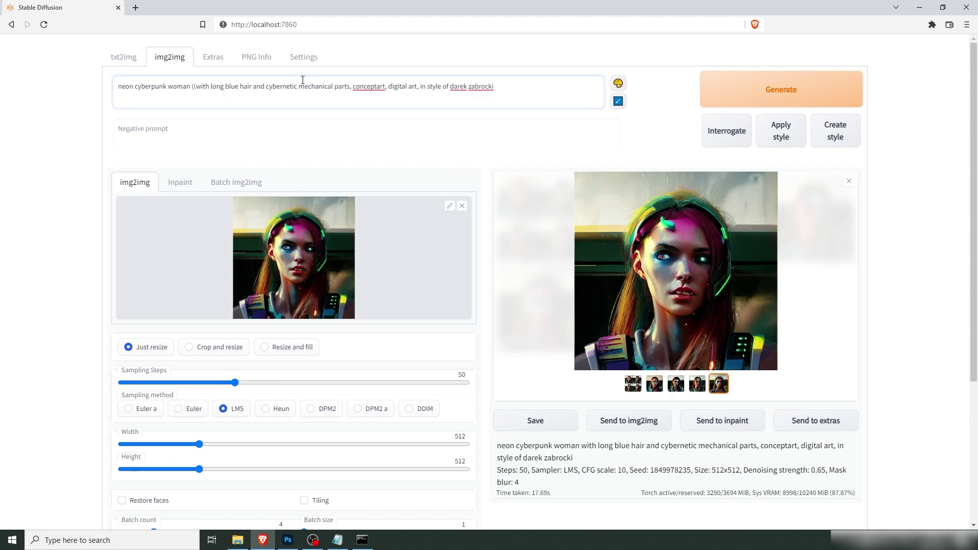
pyautogui.write('))')
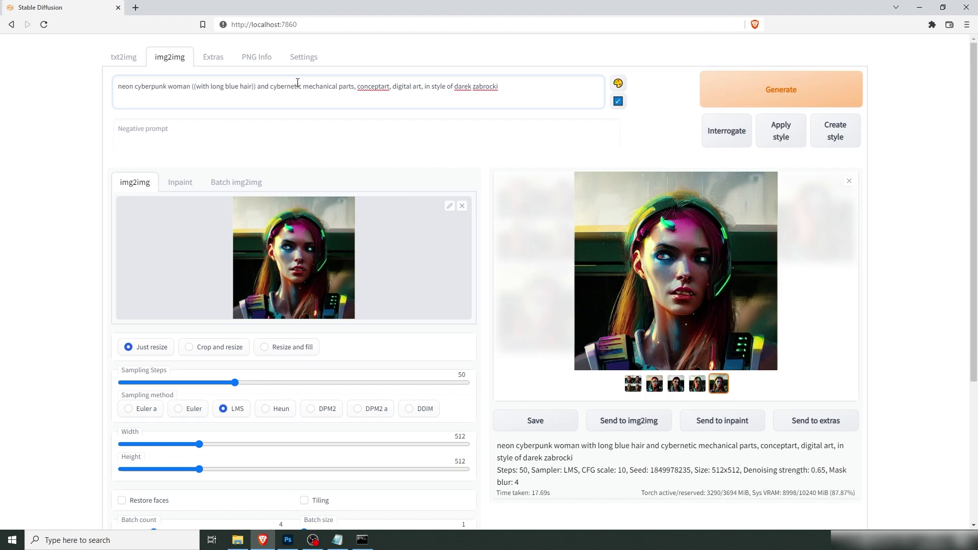
pyautogui.hotkey('ctrl', 'up')
pyautogui.hotkey('ctrl', 'up')
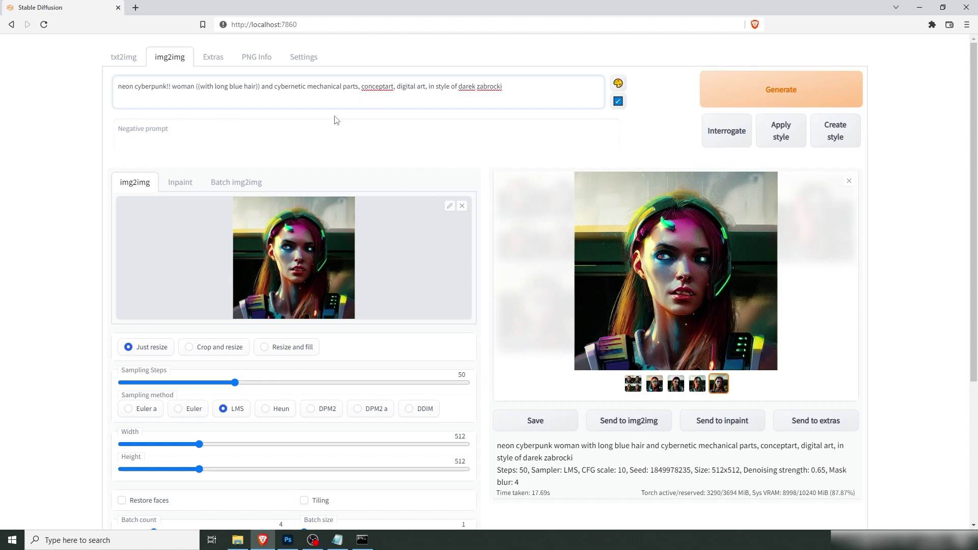
pyautogui.hotkey('ctrl', 'z')
pyautogui.hotkey('ctrl', 'z')
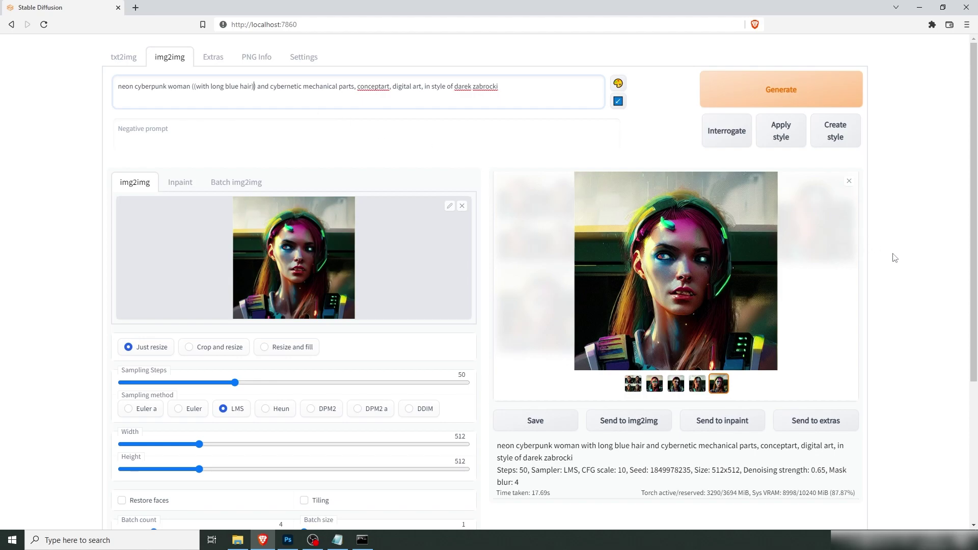
pyautogui.click(748, 95)
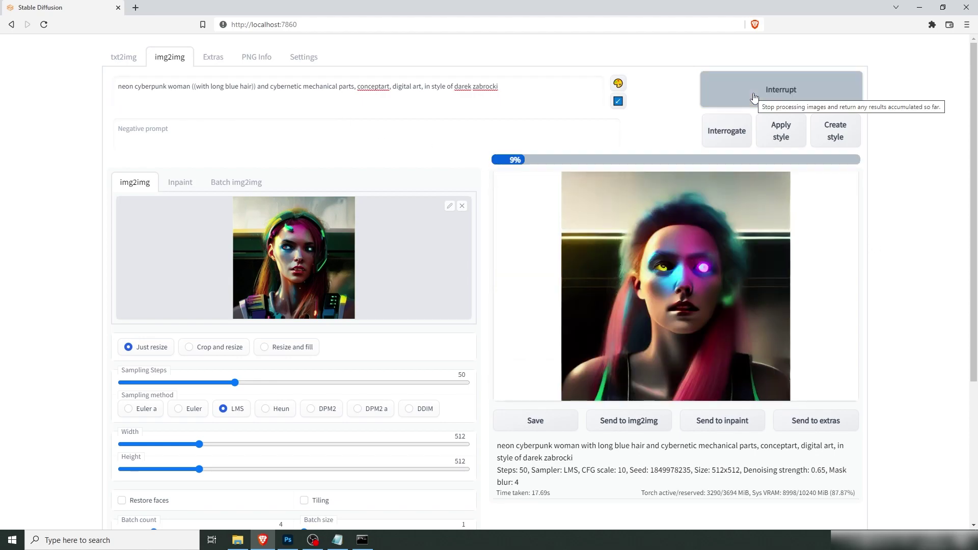
# Review the new grid and paste the glowing-eye portrait into Photoshop as a new layer
pyautogui.click(689, 258)
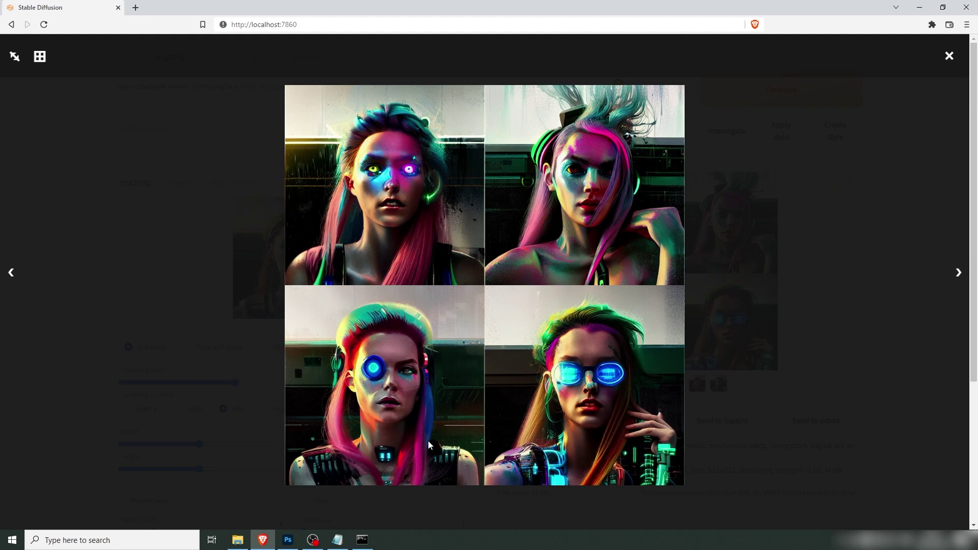
pyautogui.click(623, 284)
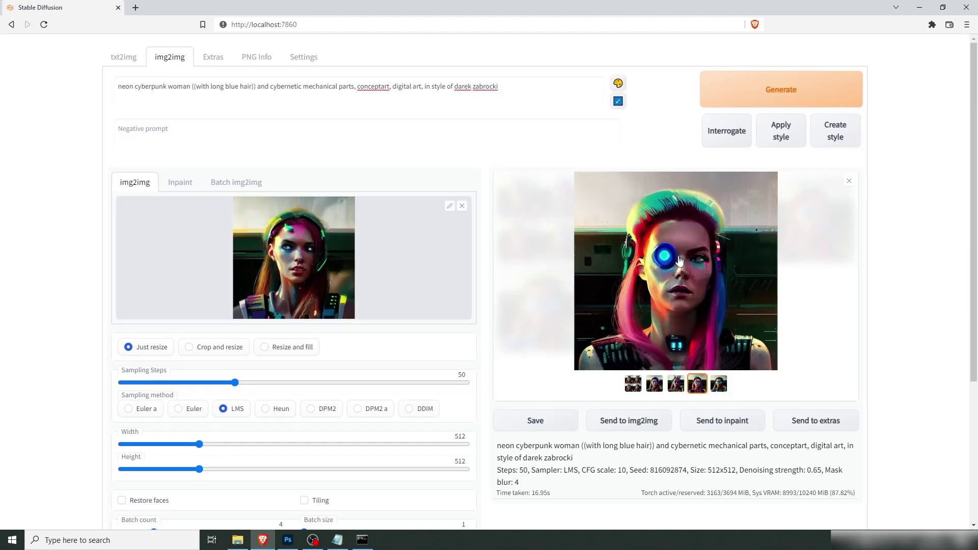
pyautogui.rightClick(678, 257)
pyautogui.click(713, 288)
pyautogui.click(288, 540)
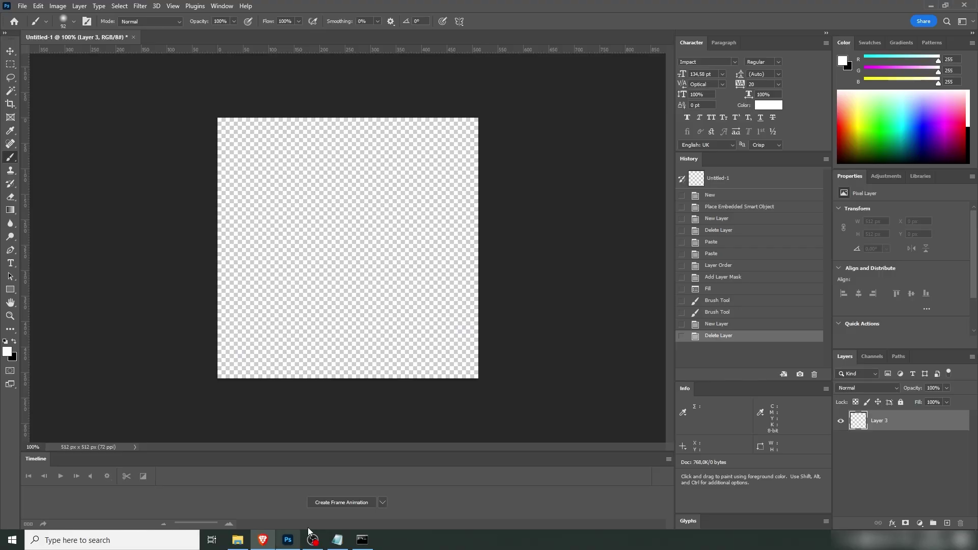
pyautogui.hotkey('ctrl', 'v')
# Copy the neon-glasses result and paste it into Photoshop as another layer
pyautogui.hotkey('alt', 'Tab')
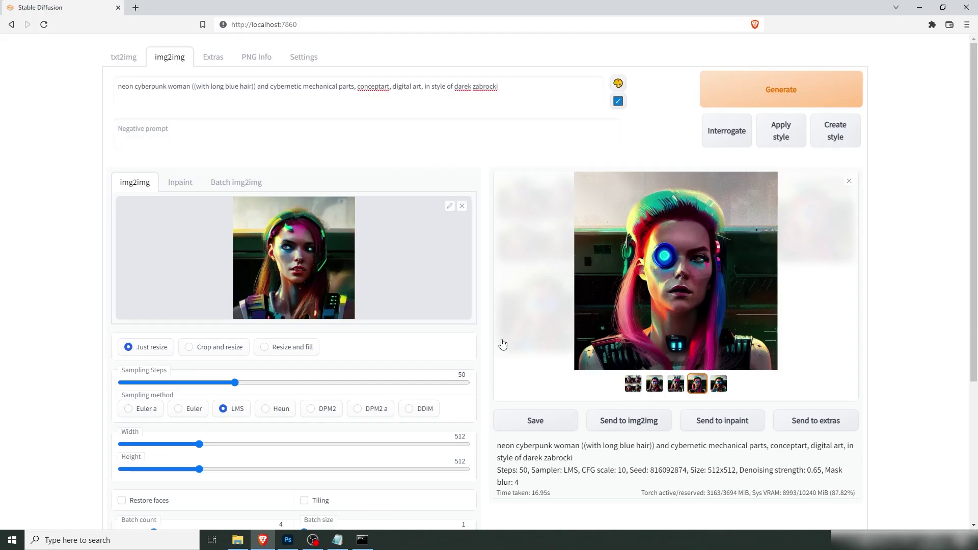
pyautogui.click(720, 386)
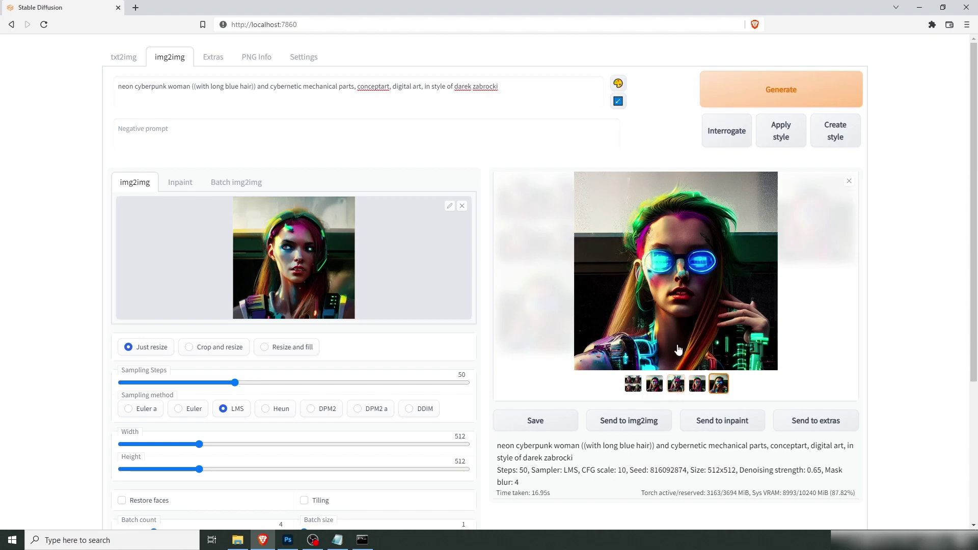
pyautogui.rightClick(677, 290)
pyautogui.click(703, 322)
pyautogui.click(287, 541)
pyautogui.hotkey('ctrl', 'v')
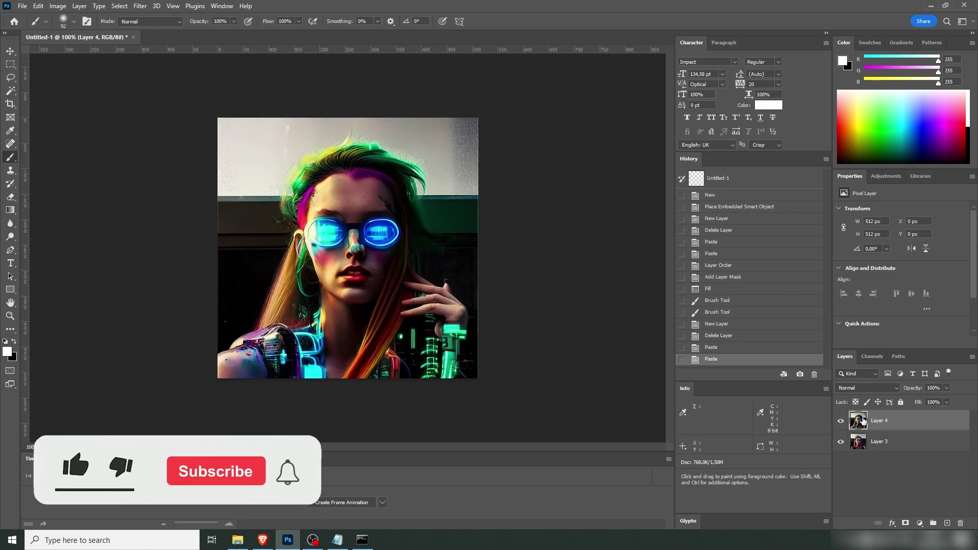
# Add a black-filled mask to the neon-glasses layer and paint back its hair over the neck
pyautogui.click(906, 523)
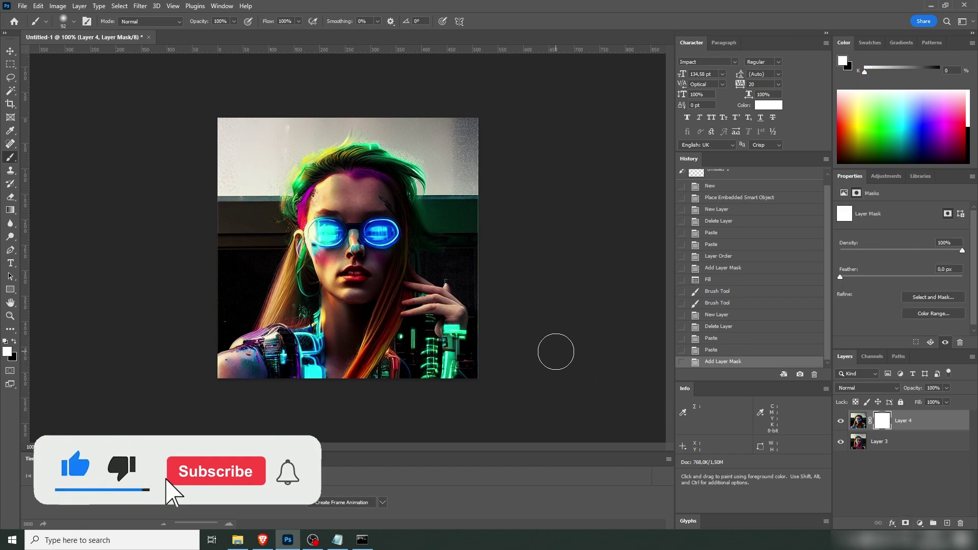
pyautogui.hotkey('ctrl', 'BackSpace')
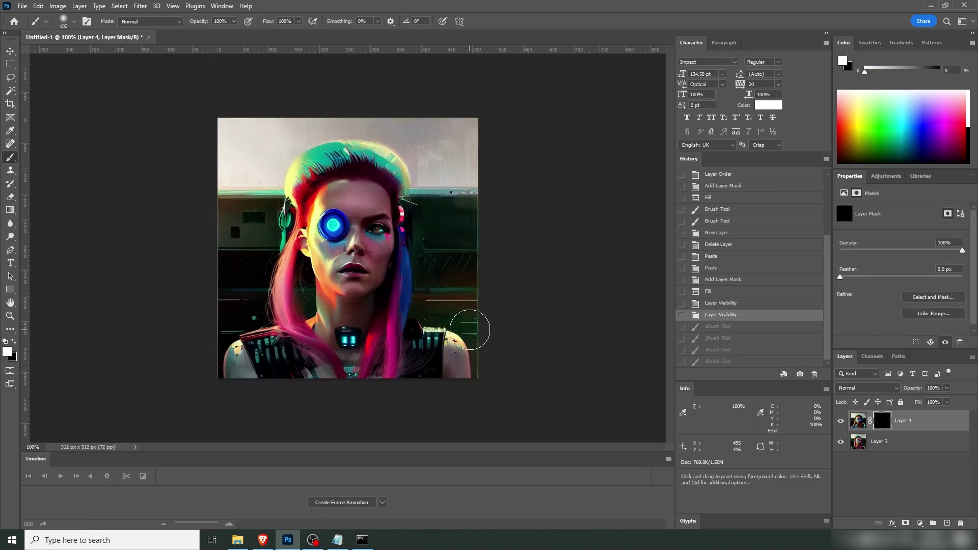
pyautogui.moveTo(427, 328)
pyautogui.mouseDown()
pyautogui.moveTo(364, 355)
pyautogui.moveTo(375, 376)
pyautogui.moveTo(389, 334)
pyautogui.moveTo(369, 357)
pyautogui.moveTo(405, 266)
pyautogui.moveTo(402, 170)
pyautogui.moveTo(409, 264)
pyautogui.moveTo(367, 226)
pyautogui.moveTo(438, 248)
pyautogui.moveTo(376, 219)
pyautogui.moveTo(388, 245)
pyautogui.mouseUp()
# Switch to black with a size 48 brush and touch up the mask near the hand
pyautogui.press('x')
pyautogui.rightClick(372, 215)
pyautogui.write('48')
pyautogui.press('Return')
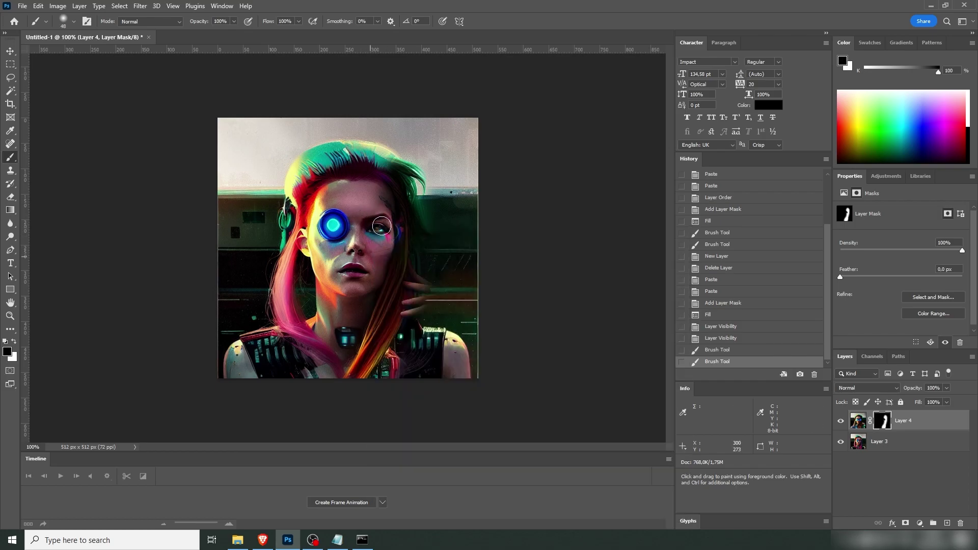
pyautogui.click(375, 256)
# Reveal a blue hair strip, then paint dark blue down the hair on a new layer at 30% opacity
pyautogui.moveTo(427, 296)
pyautogui.mouseDown()
pyautogui.moveTo(414, 311)
pyautogui.moveTo(418, 271)
pyautogui.moveTo(407, 316)
pyautogui.mouseUp()
pyautogui.hotkey('ctrl', 'shift', 'alt', 'n')
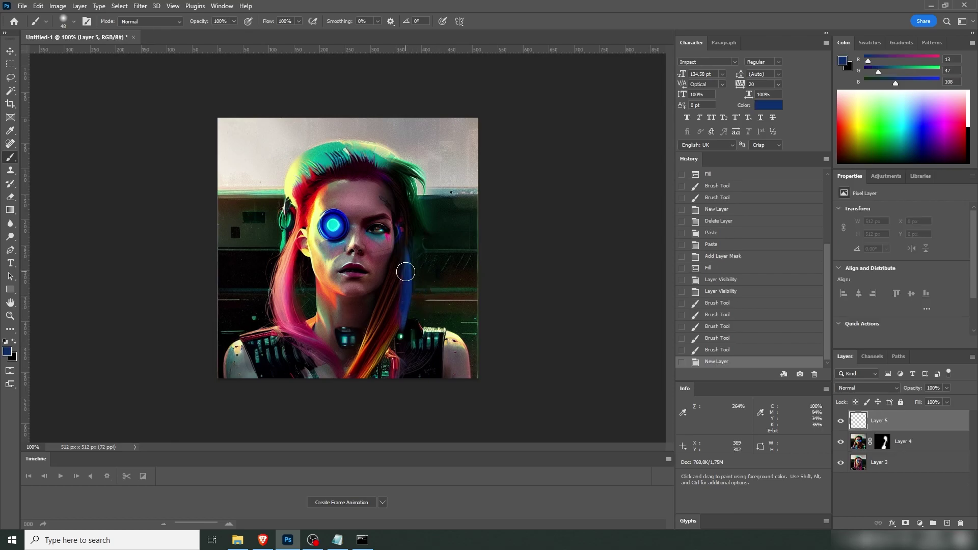
pyautogui.press('3')
pyautogui.moveTo(398, 260)
pyautogui.mouseDown()
pyautogui.moveTo(361, 373)
pyautogui.moveTo(400, 290)
pyautogui.moveTo(406, 245)
pyautogui.moveTo(312, 167)
pyautogui.moveTo(298, 189)
pyautogui.moveTo(306, 168)
pyautogui.moveTo(357, 153)
pyautogui.moveTo(408, 275)
pyautogui.moveTo(380, 352)
pyautogui.mouseUp()
# Switch to lighter blue 3569c7 with a size 58 brush, then export the portrait as a JPG
pyautogui.click(7, 351)
pyautogui.click(694, 177)
pyautogui.press('Return')
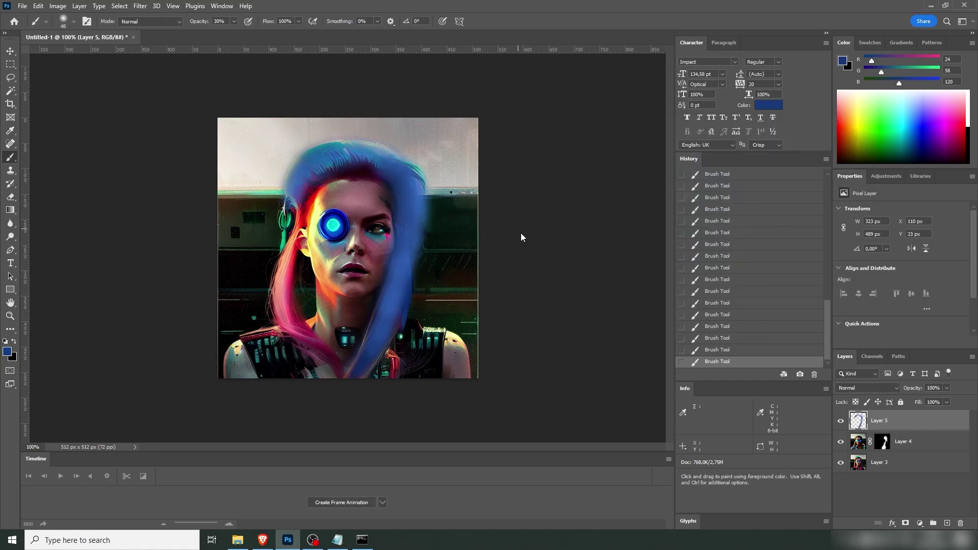
pyautogui.rightClick(479, 206)
pyautogui.doubleClick(647, 439)
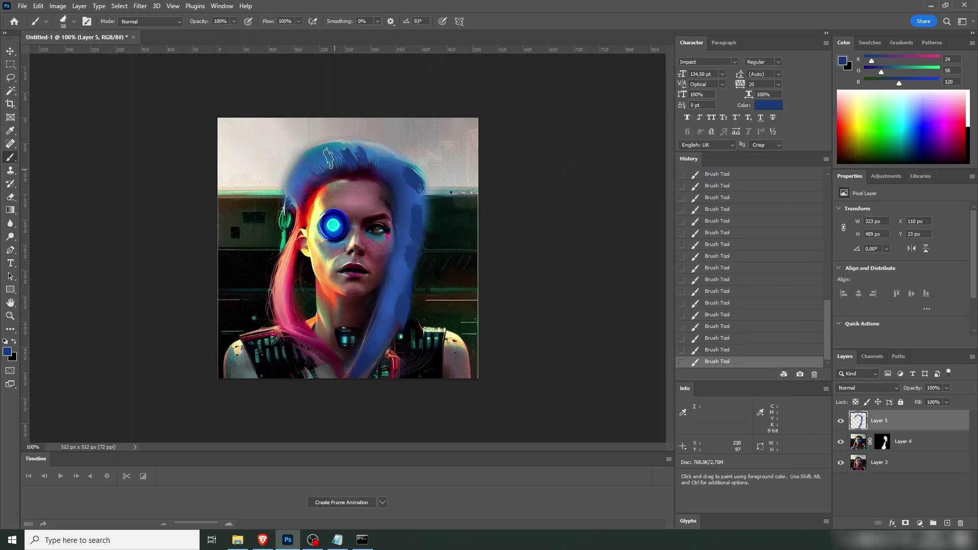
pyautogui.hotkey('ctrl', 'shift', 'alt', 'w')
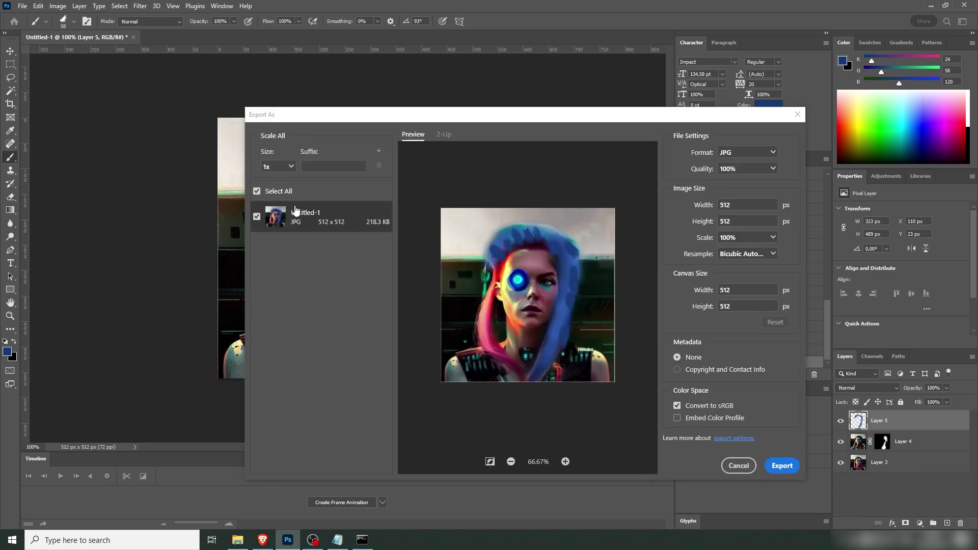
pyautogui.click(781, 467)
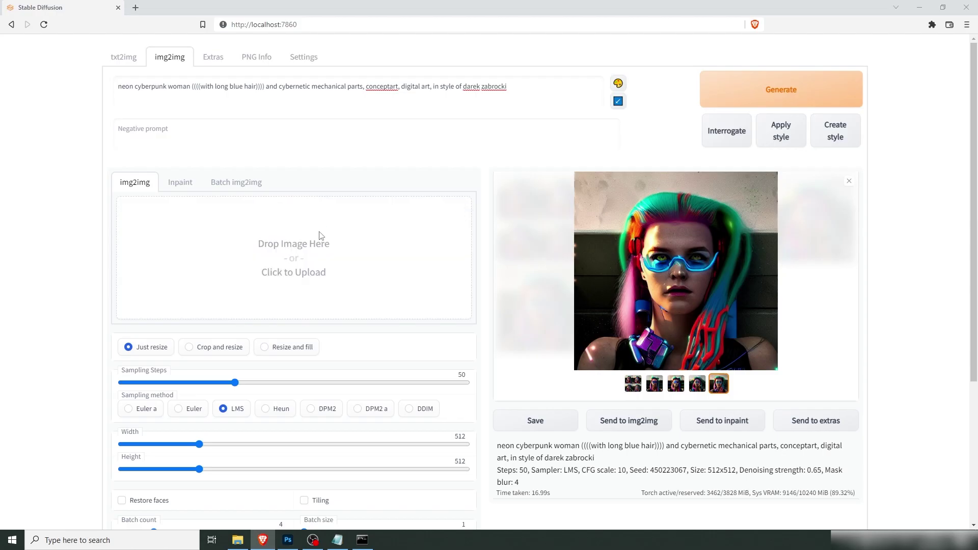
# Load the exported JPG portrait into img2img and generate four variations at denoising strength 0.5
pyautogui.click(321, 236)
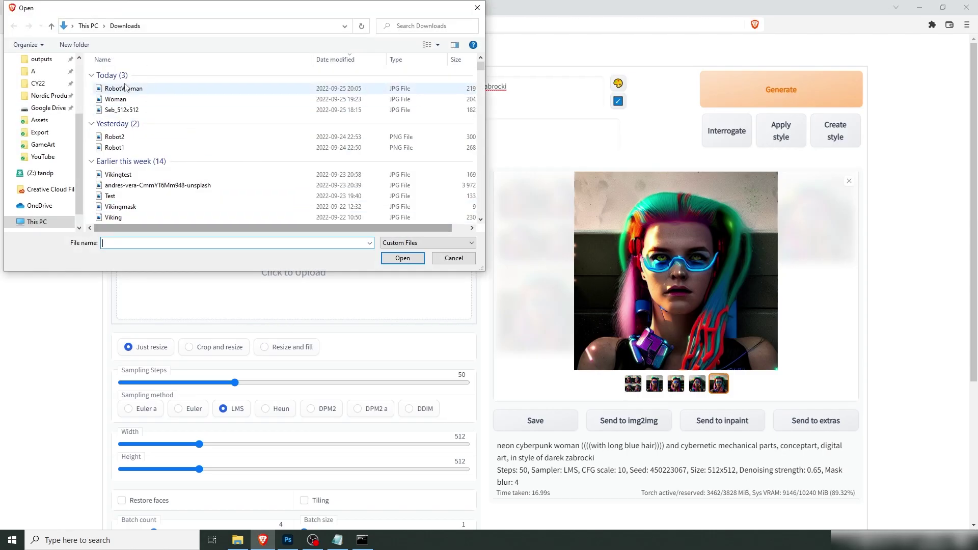
pyautogui.doubleClick(168, 85)
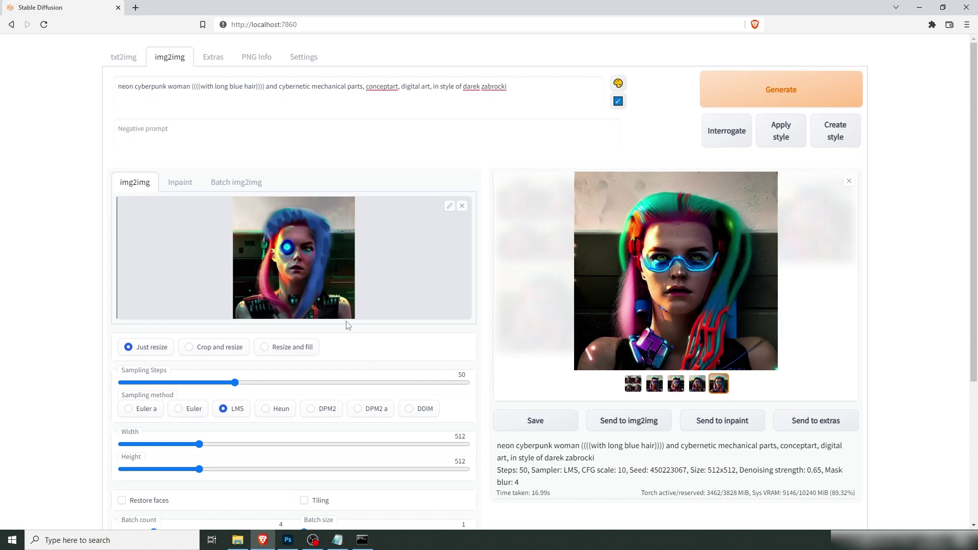
pyautogui.scroll(-3, 348, 325)
pyautogui.moveTo(346, 442); pyautogui.dragTo(322, 441)
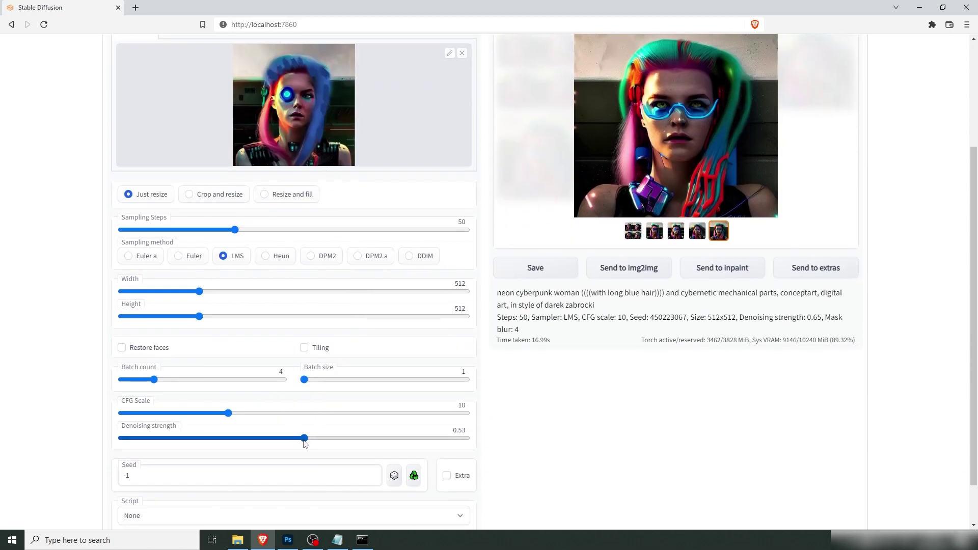
pyautogui.moveTo(305, 443); pyautogui.dragTo(299, 444)
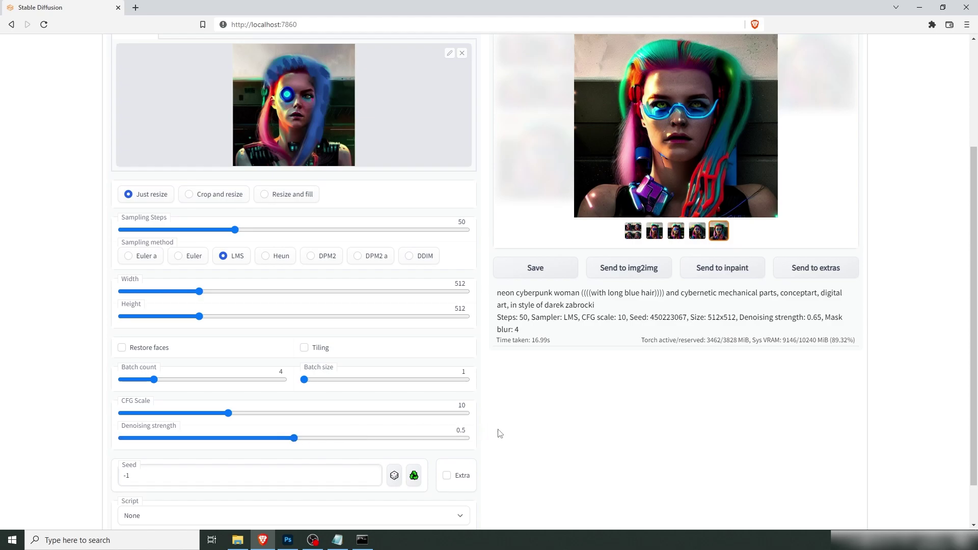
pyautogui.scroll(3, 550, 435)
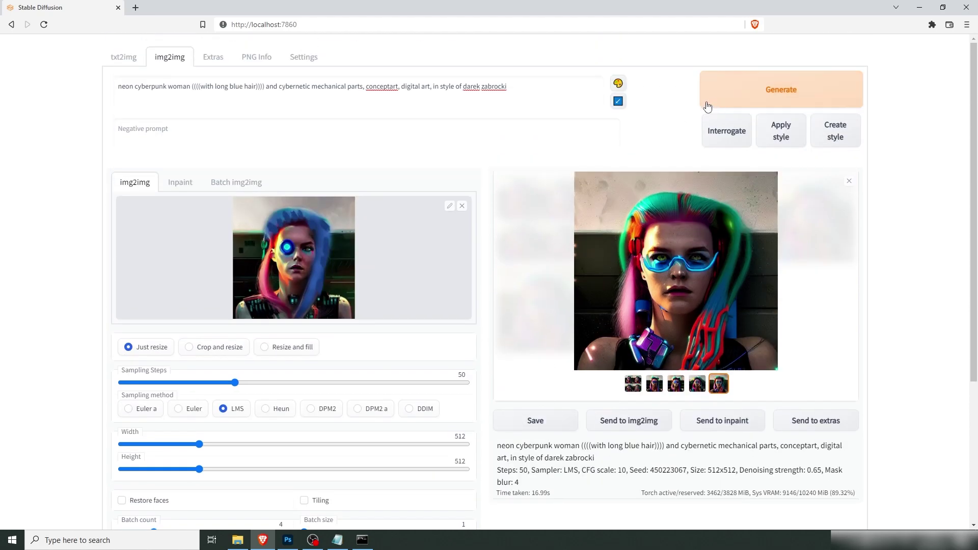
pyautogui.click(733, 97)
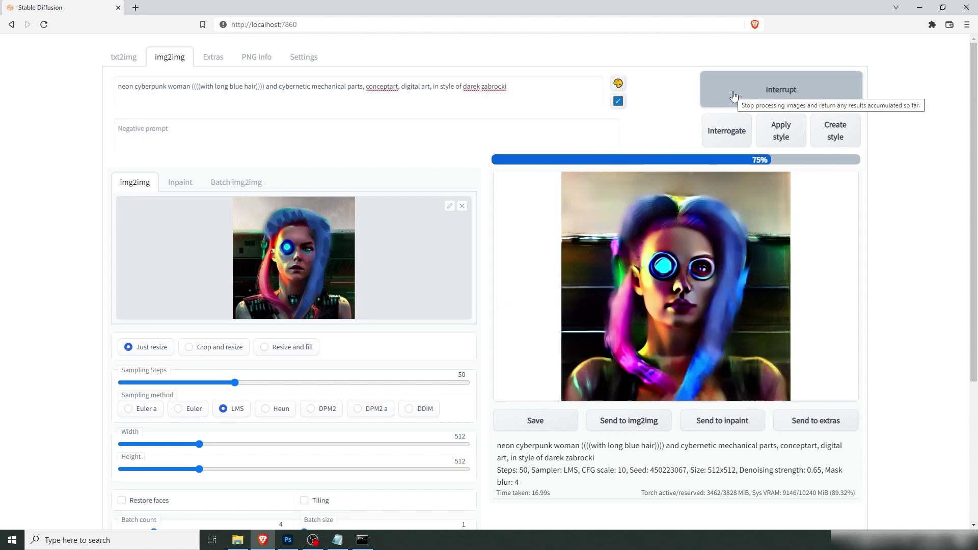
pyautogui.click(704, 265)
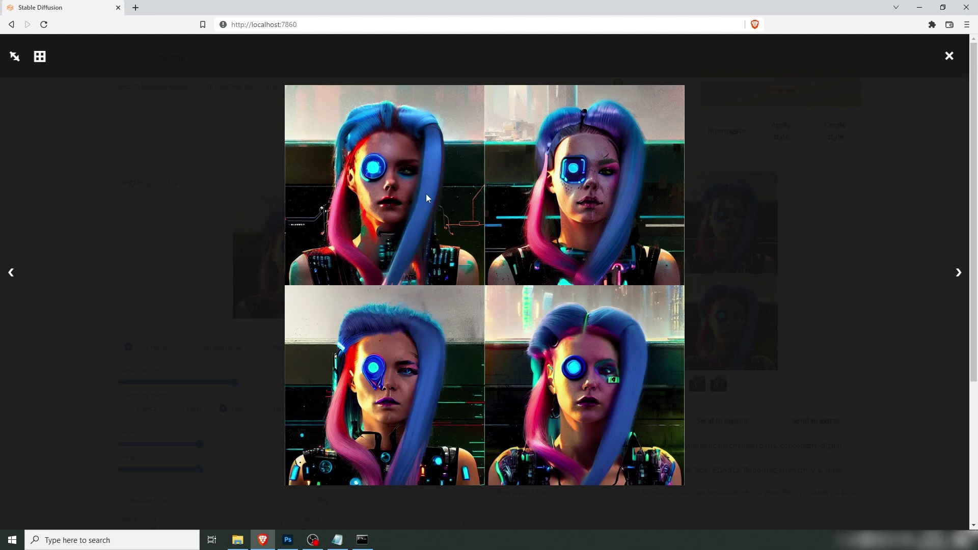
# Put the second variation into the img2img input image
pyautogui.click(838, 202)
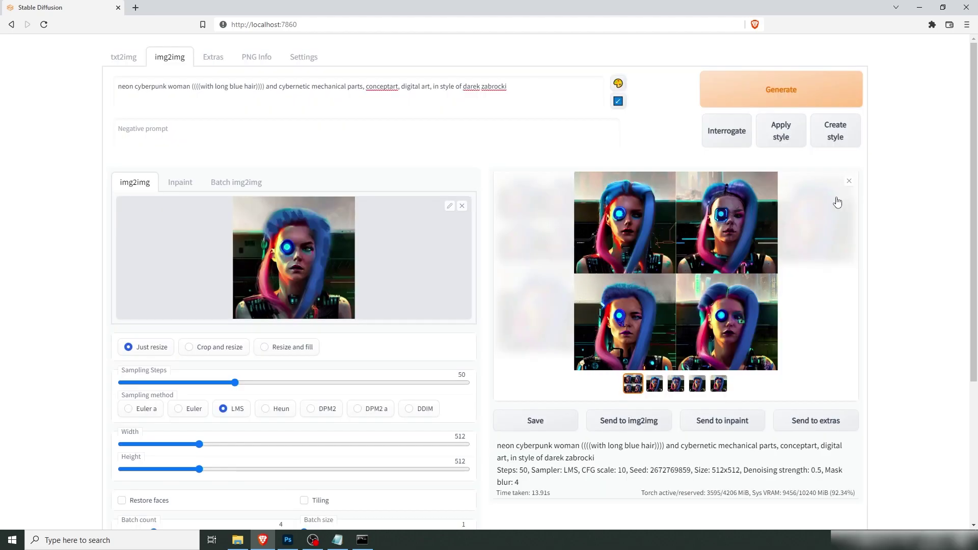
pyautogui.moveTo(639, 208); pyautogui.dragTo(300, 233)
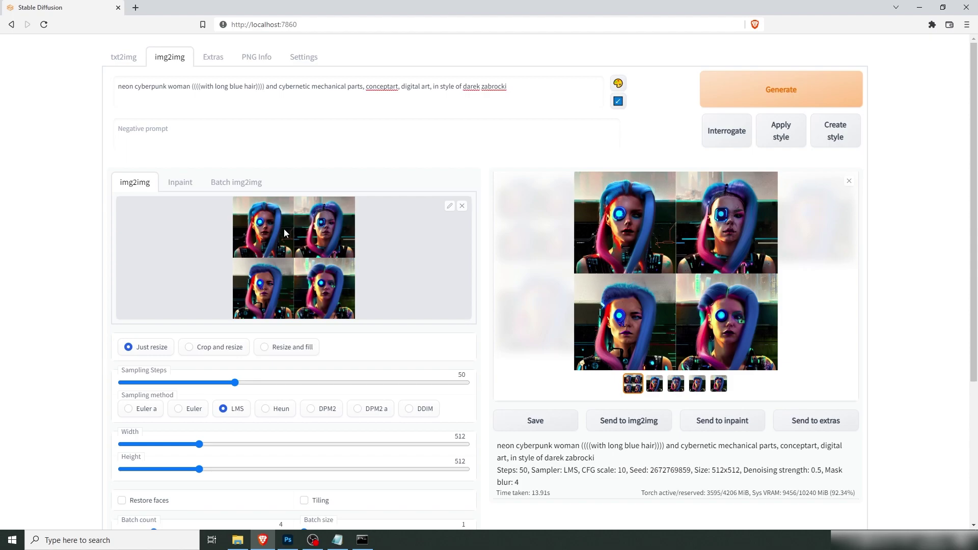
pyautogui.click(652, 386)
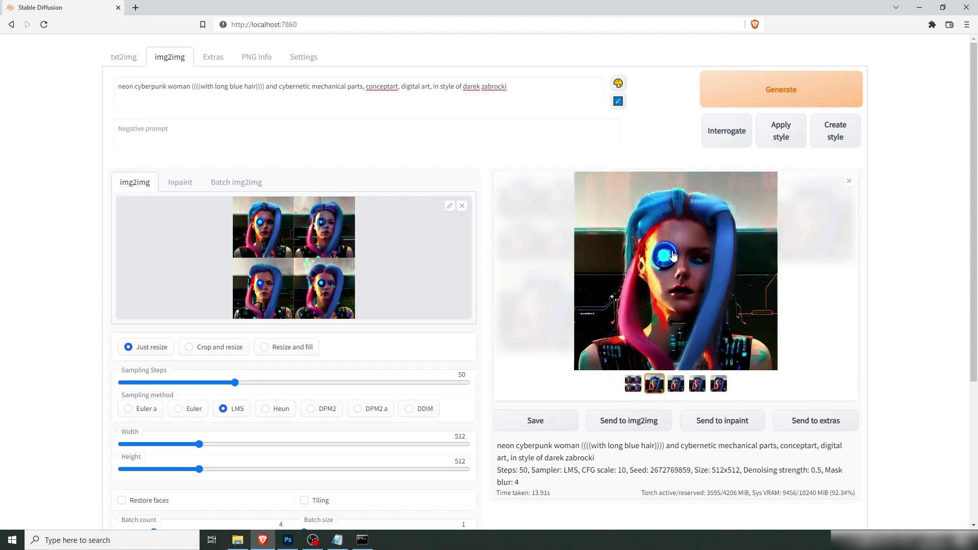
pyautogui.moveTo(673, 257); pyautogui.dragTo(348, 246)
# Generate four refined portraits at denoising strength 0.35 with 150 sampling steps
pyautogui.scroll(-4, 326, 276)
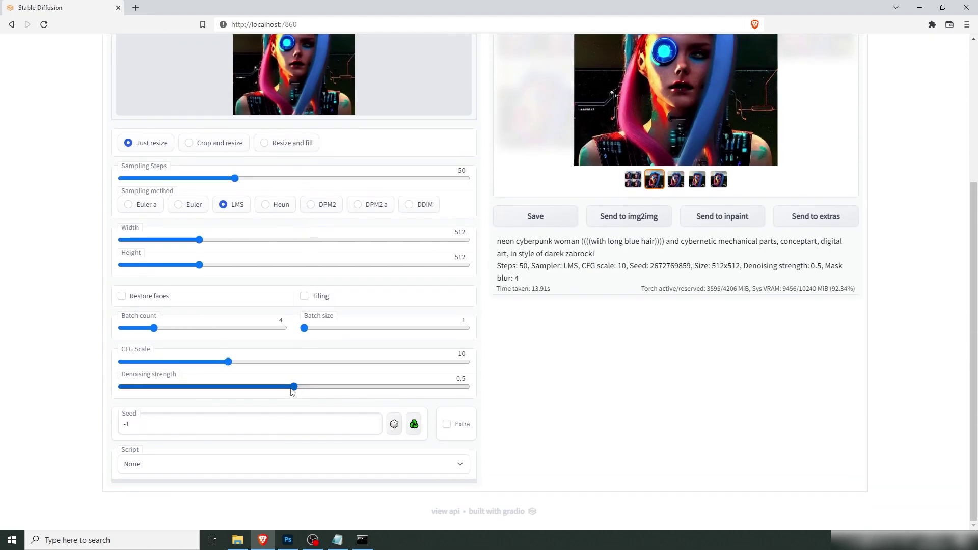
pyautogui.moveTo(293, 391); pyautogui.dragTo(241, 390)
pyautogui.scroll(1, 234, 230)
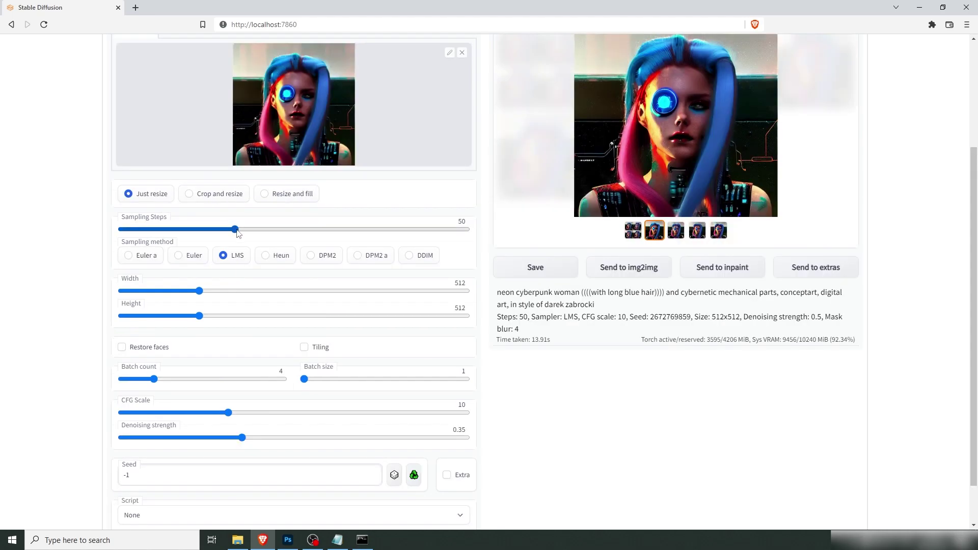
pyautogui.moveTo(235, 230); pyautogui.dragTo(481, 232)
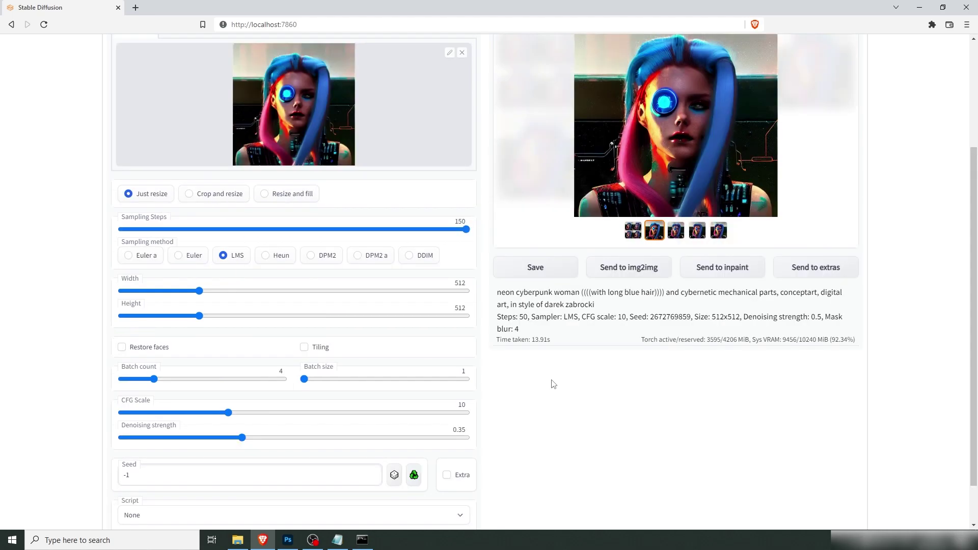
pyautogui.scroll(3, 554, 384)
pyautogui.click(780, 89)
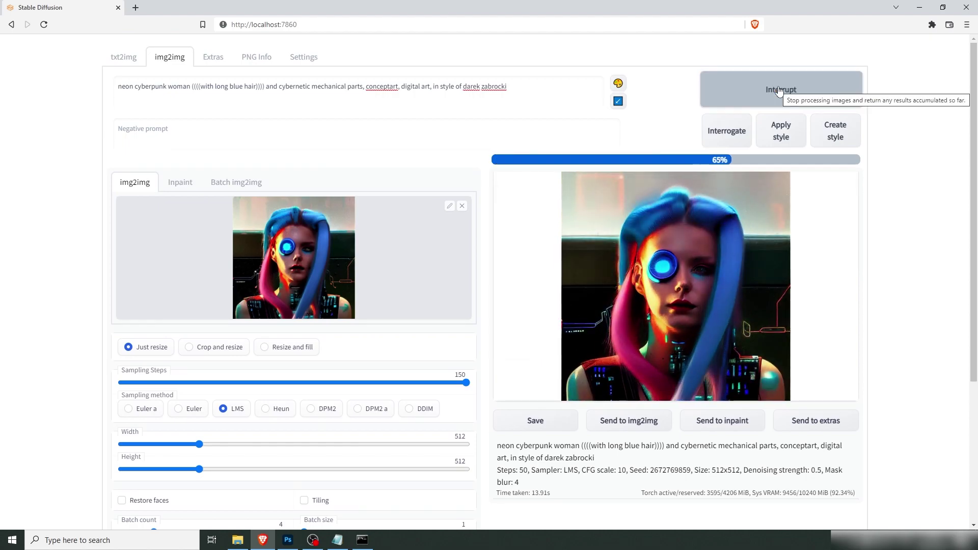
pyautogui.click(690, 306)
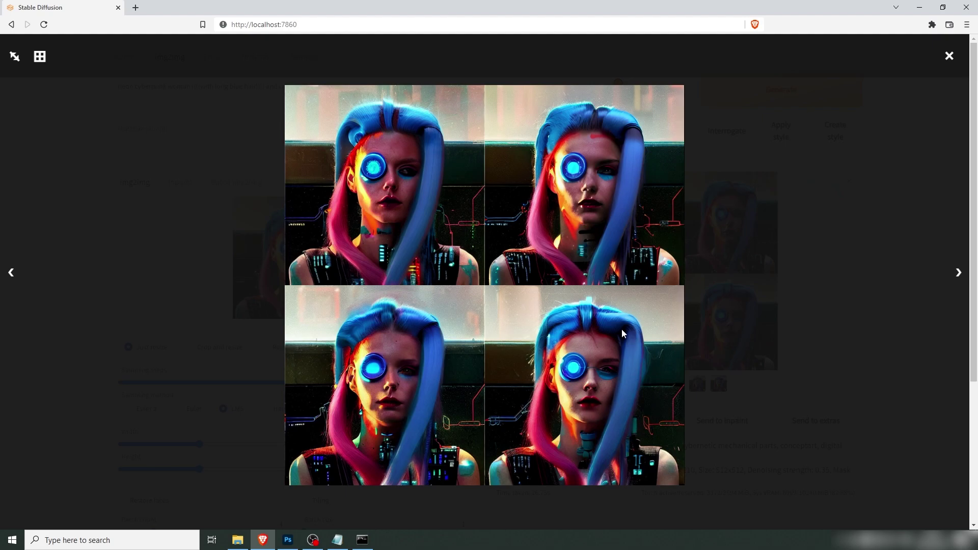
# Send the last refined portrait to the Extras upscaling page
pyautogui.click(720, 389)
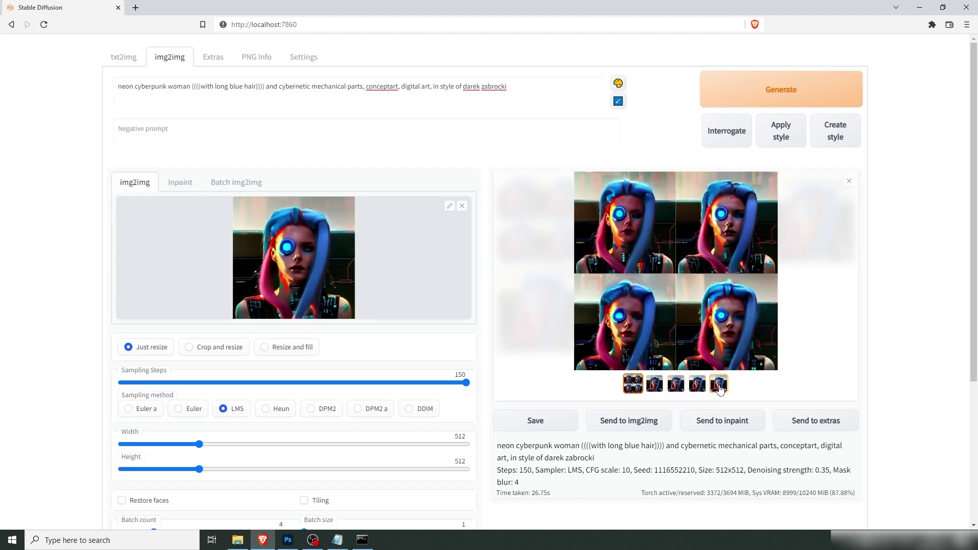
pyautogui.click(720, 388)
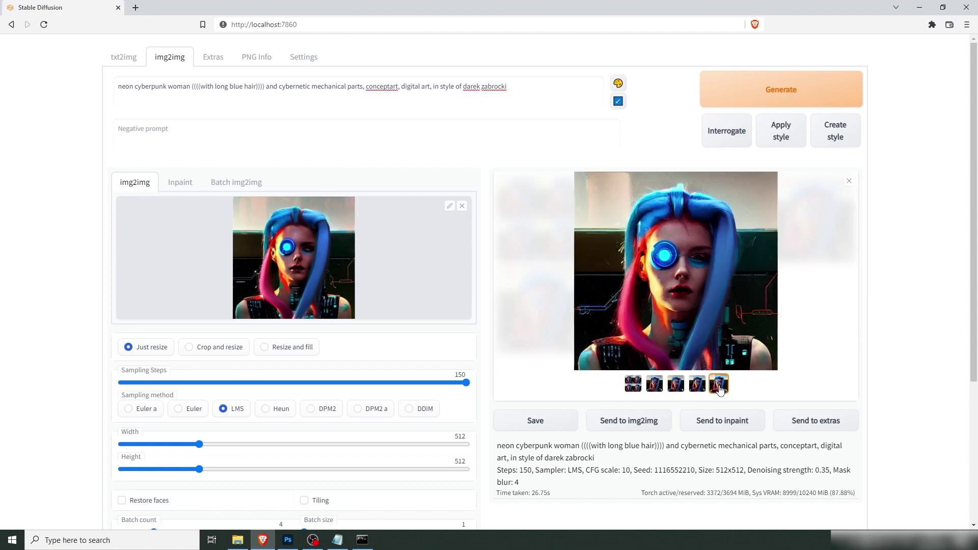
pyautogui.click(815, 421)
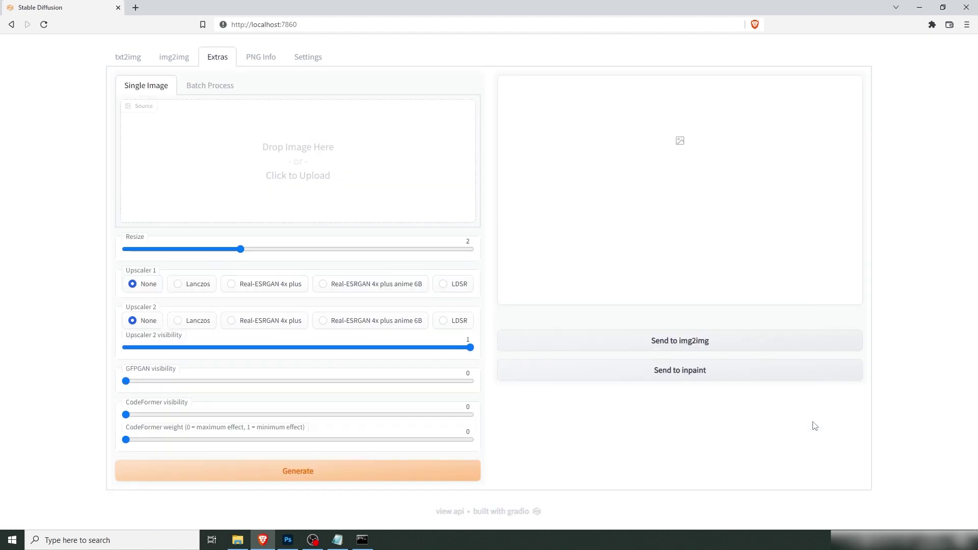
# Upscale it 4x with Real-ESRGAN 4x plus as both Upscaler 1 and 2
pyautogui.moveTo(242, 257); pyautogui.dragTo(511, 261)
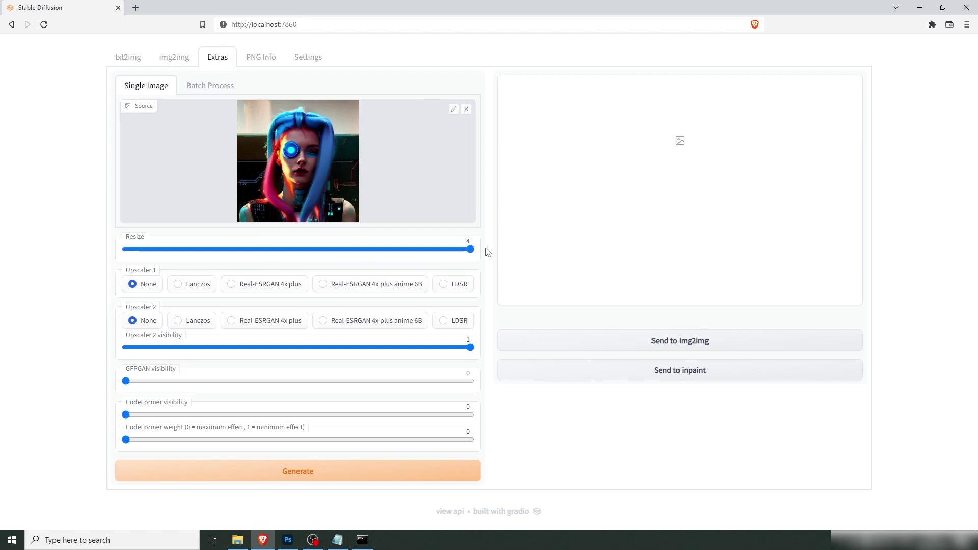
pyautogui.click(236, 286)
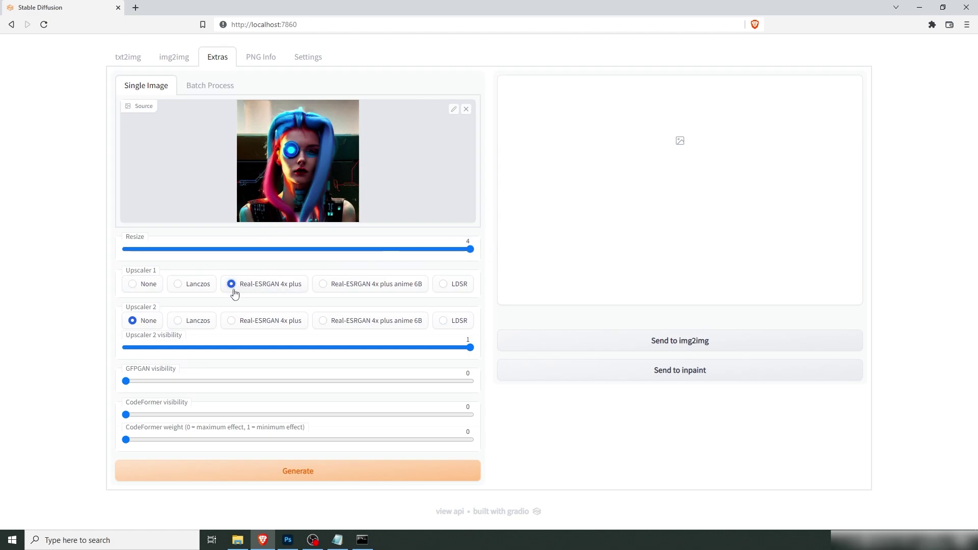
pyautogui.click(232, 323)
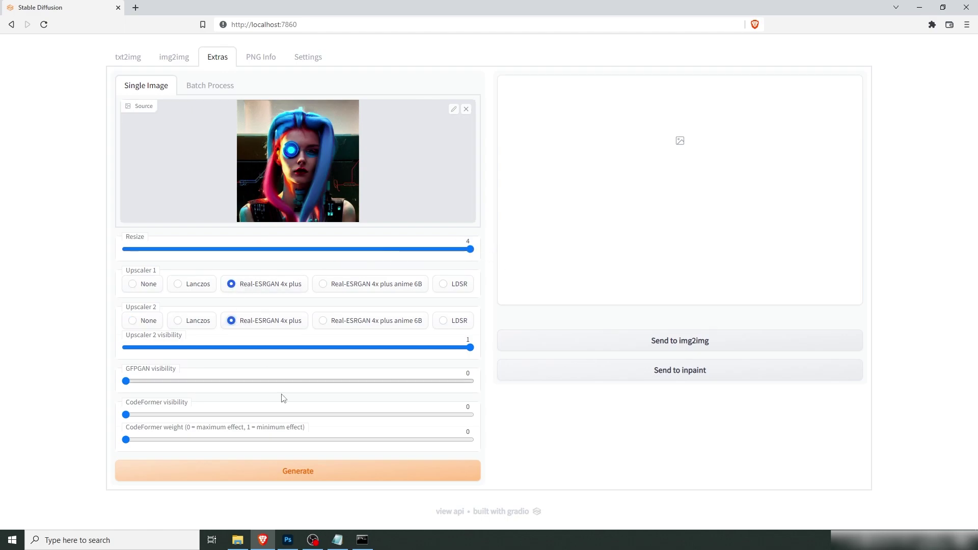
pyautogui.click(331, 477)
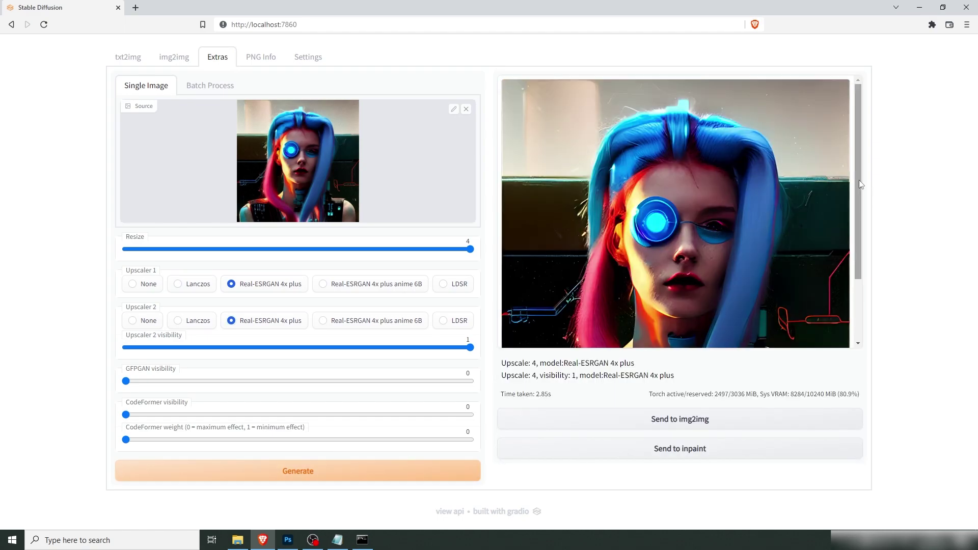
pyautogui.moveTo(862, 184); pyautogui.dragTo(867, 205)
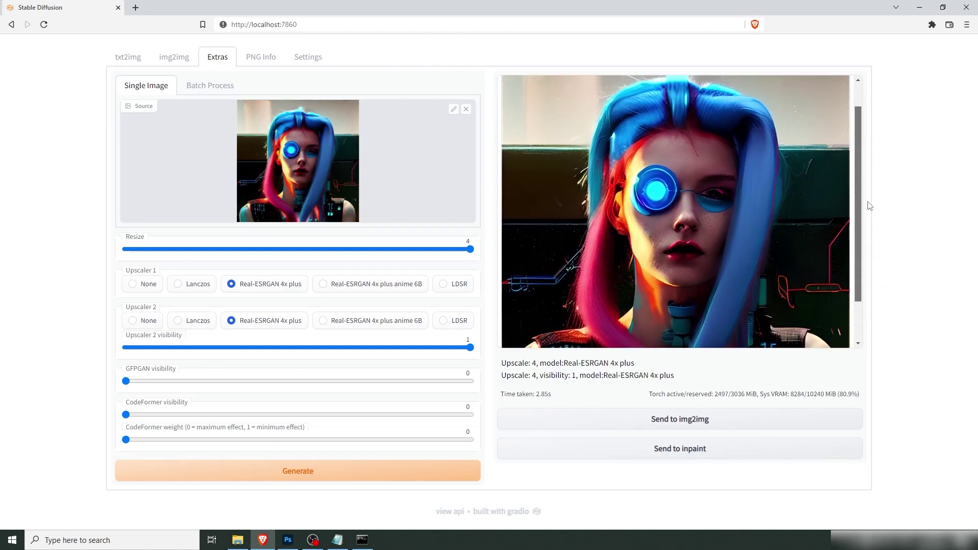